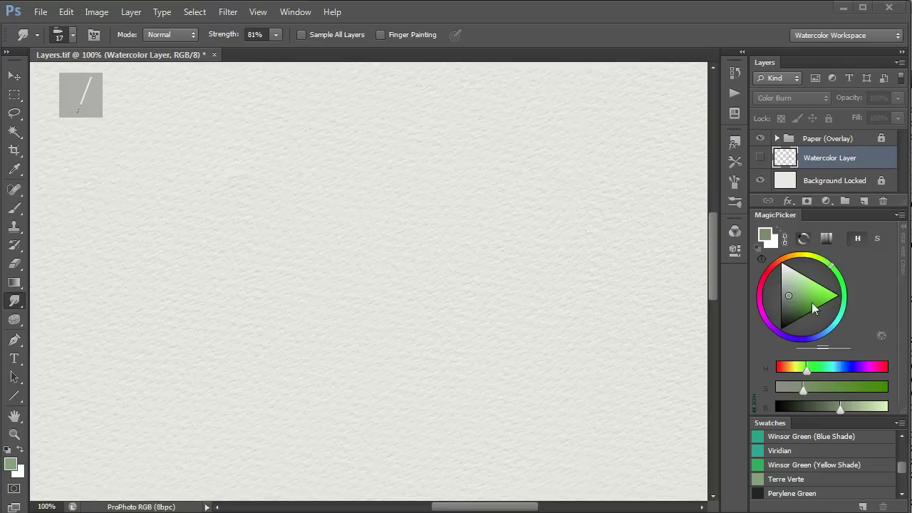
# Show the Watercolor Layer and paint a grey-green patch below the orange one using the Brush tool at size 45.
pyautogui.click(760, 157)
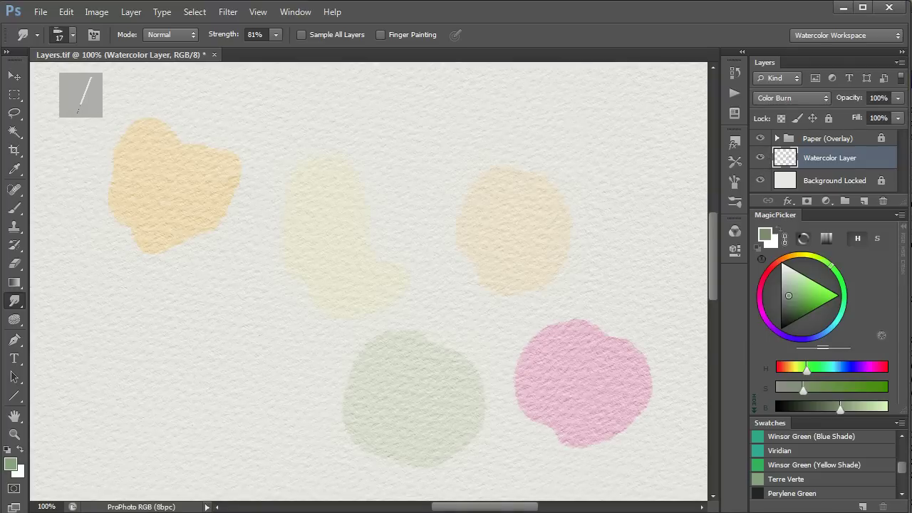
pyautogui.press('b')
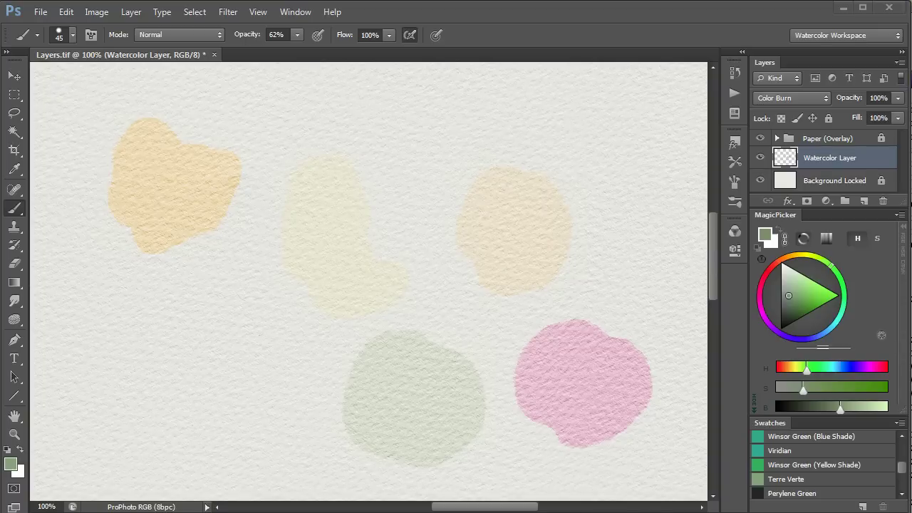
pyautogui.click(735, 182)
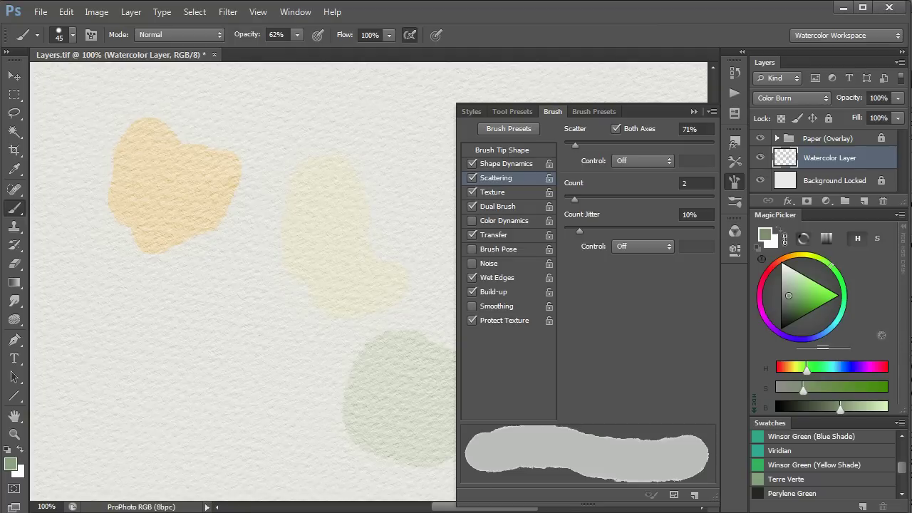
pyautogui.moveTo(204, 358)
pyautogui.mouseDown()
pyautogui.moveTo(222, 383)
pyautogui.moveTo(224, 361)
pyautogui.moveTo(197, 339)
pyautogui.moveTo(159, 340)
pyautogui.moveTo(180, 397)
pyautogui.moveTo(225, 398)
pyautogui.moveTo(228, 351)
pyautogui.moveTo(200, 317)
pyautogui.moveTo(221, 356)
pyautogui.mouseUp()
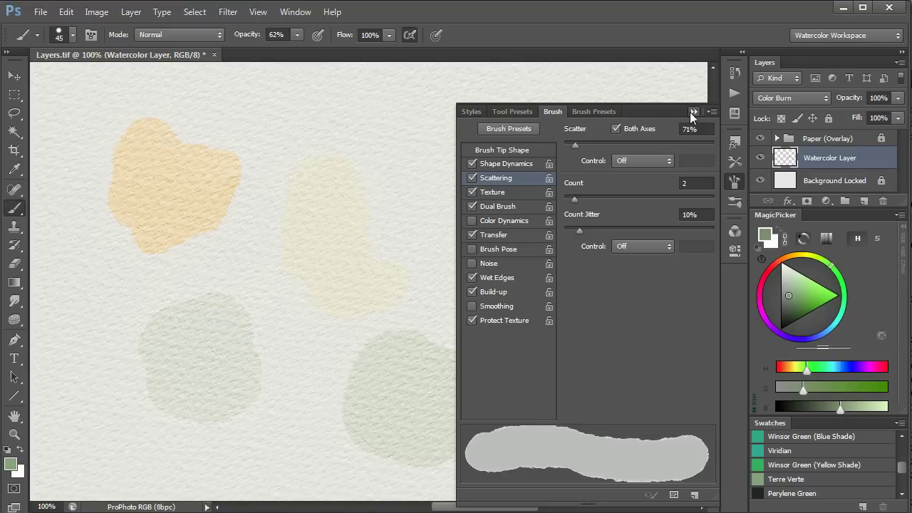
pyautogui.click(691, 112)
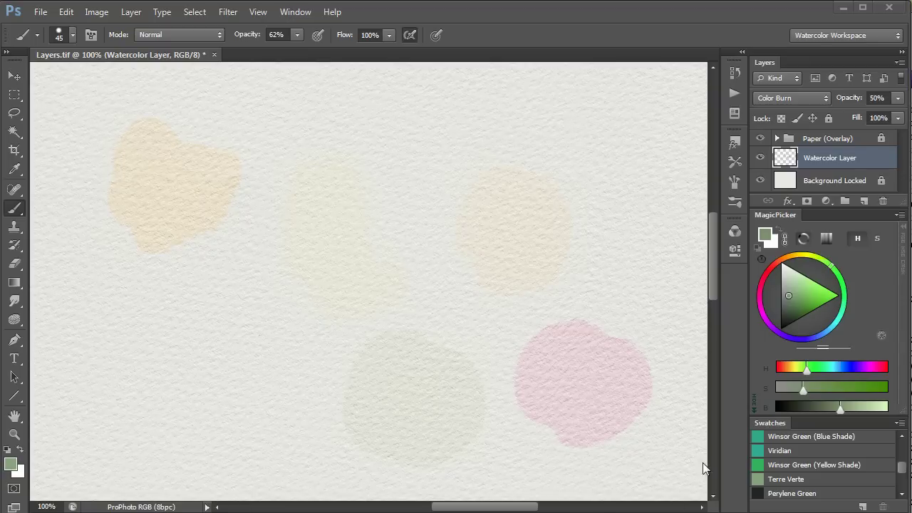
# Apply the Edge layer style to the Watercolor Layer.
pyautogui.click(734, 142)
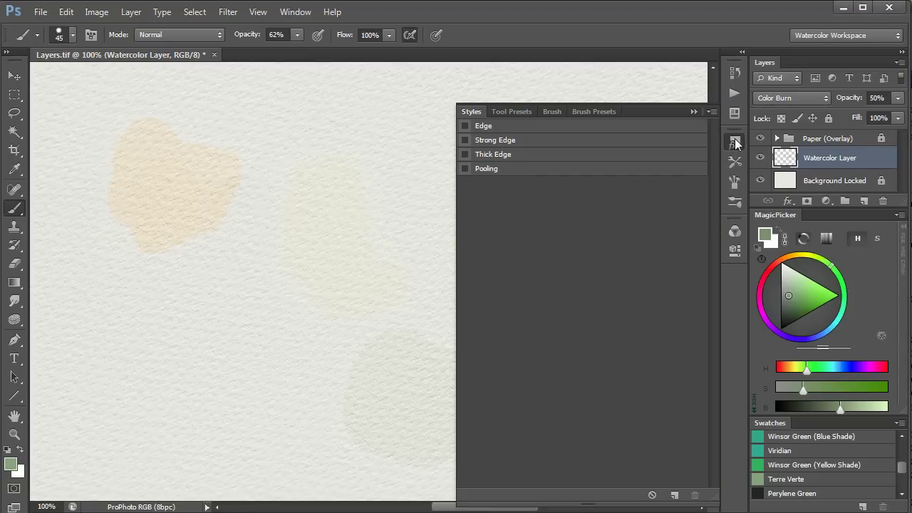
pyautogui.click(489, 126)
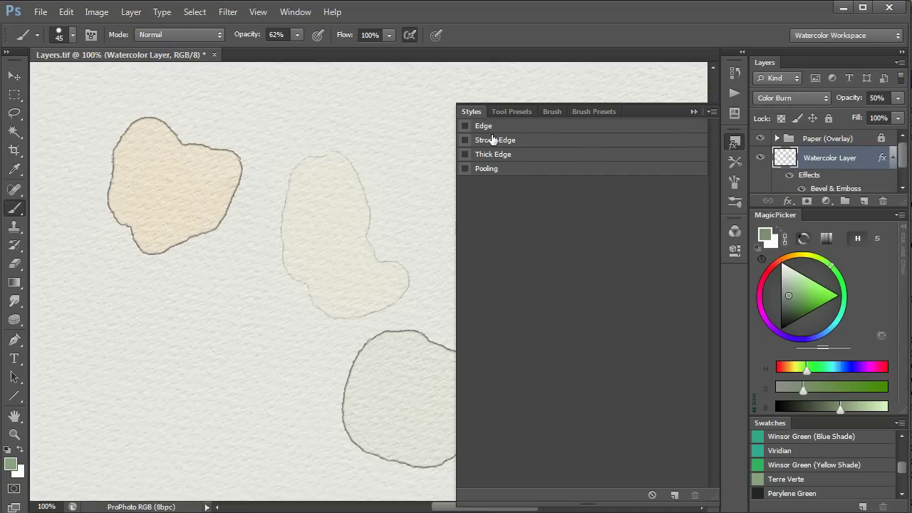
pyautogui.click(692, 111)
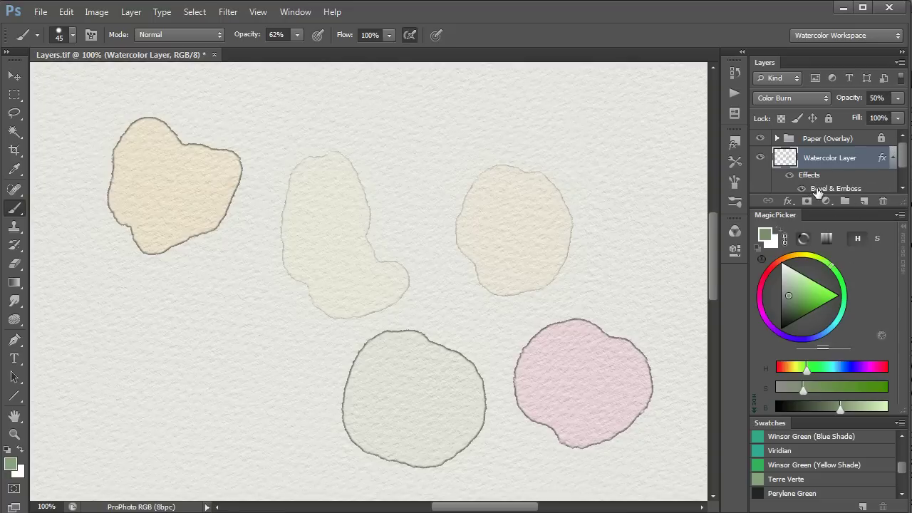
# In the Watercolor Layer's Bevel & Emboss settings, set the shadow opacity to 100% and the depth to 174%.
pyautogui.doubleClick(824, 187)
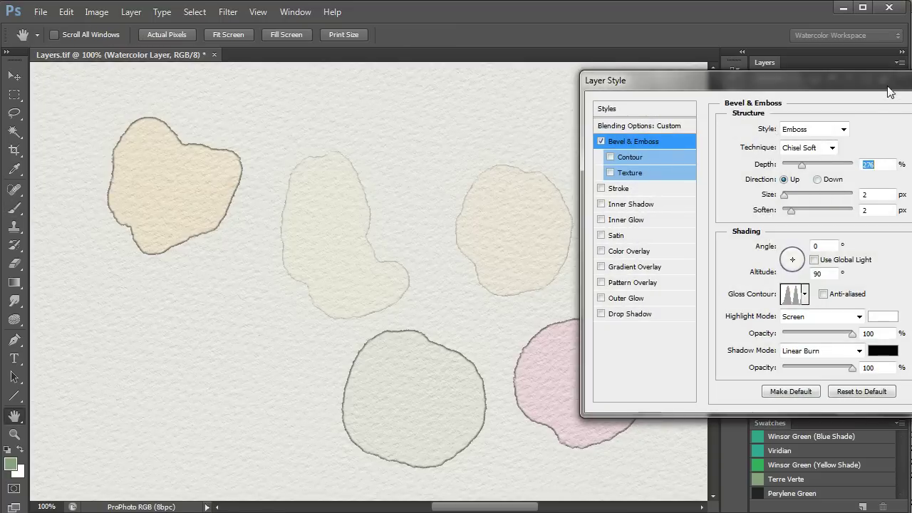
pyautogui.moveTo(889, 84); pyautogui.dragTo(911, 4)
pyautogui.moveTo(891, 298); pyautogui.dragTo(857, 291)
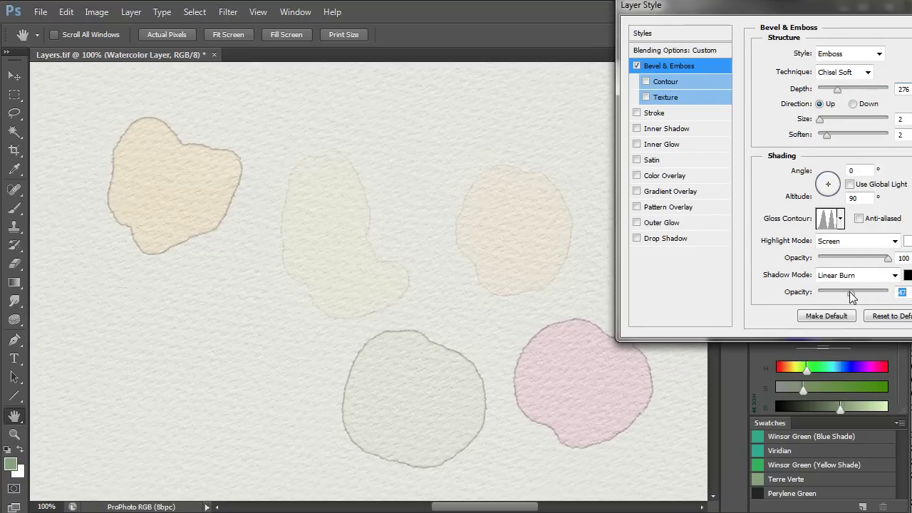
pyautogui.write('100')
pyautogui.moveTo(837, 88)
pyautogui.mouseDown()
pyautogui.moveTo(824, 92)
pyautogui.moveTo(864, 93)
pyautogui.moveTo(824, 92)
pyautogui.mouseUp()
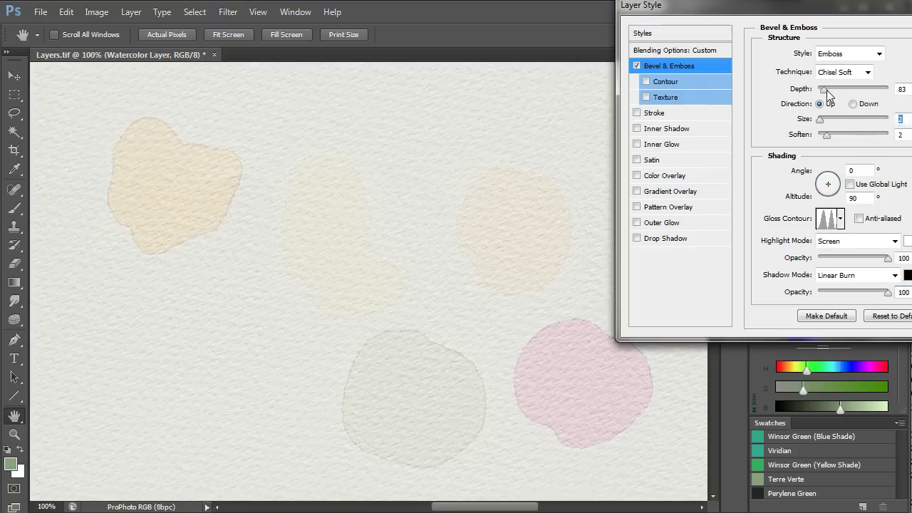
pyautogui.moveTo(827, 90); pyautogui.dragTo(830, 89)
# Set the Bevel & Emboss size to 3 px with soften at 2 px, and apply the layer style.
pyautogui.click(901, 119)
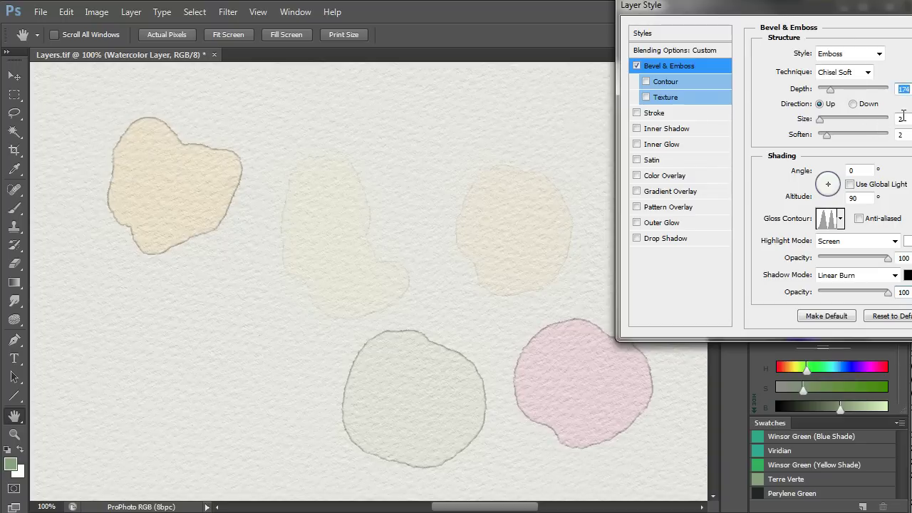
pyautogui.press('Up')
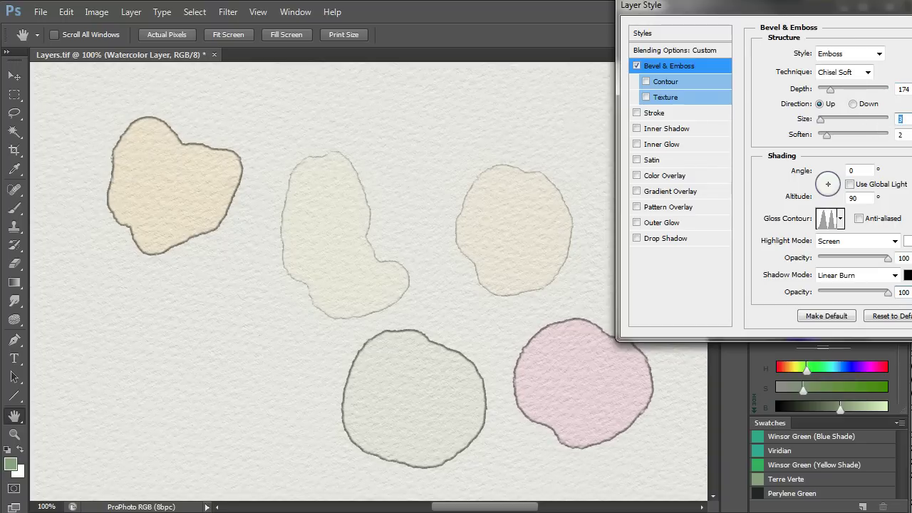
pyautogui.press('Down')
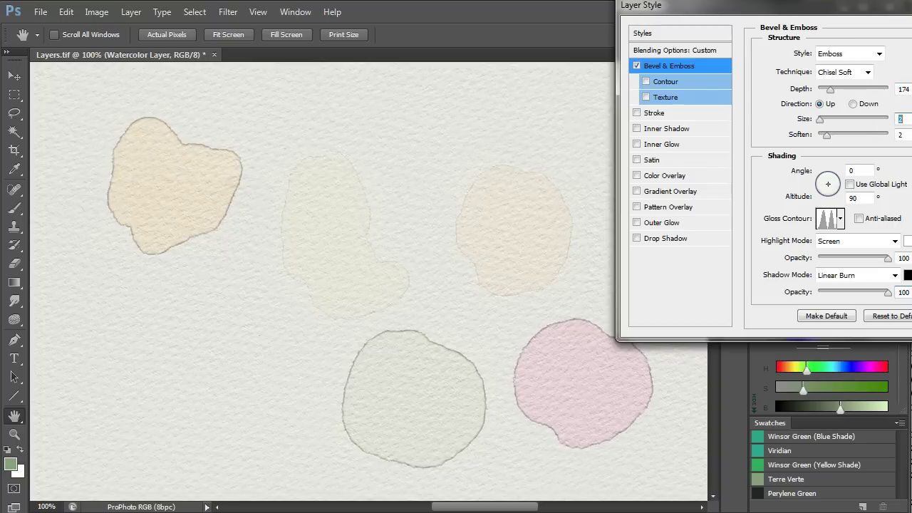
pyautogui.press('Up')
pyautogui.press('Up')
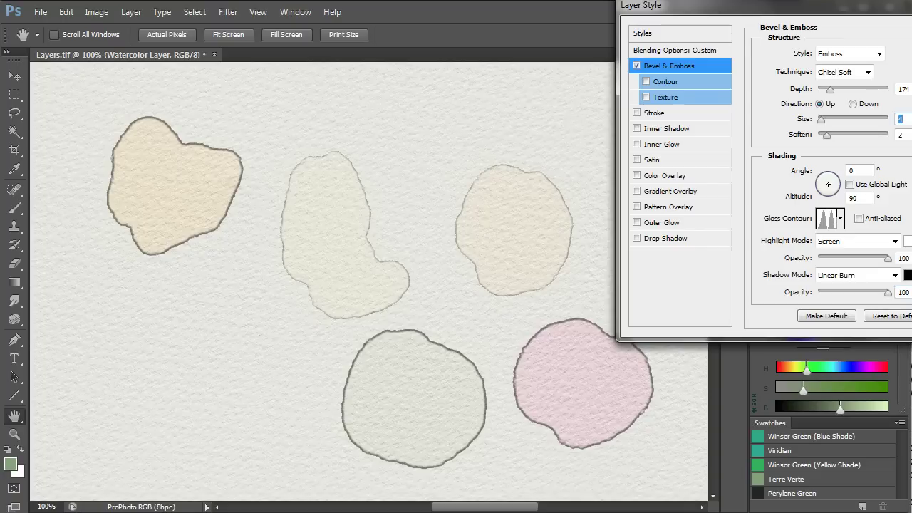
pyautogui.press('Down')
pyautogui.press('Down')
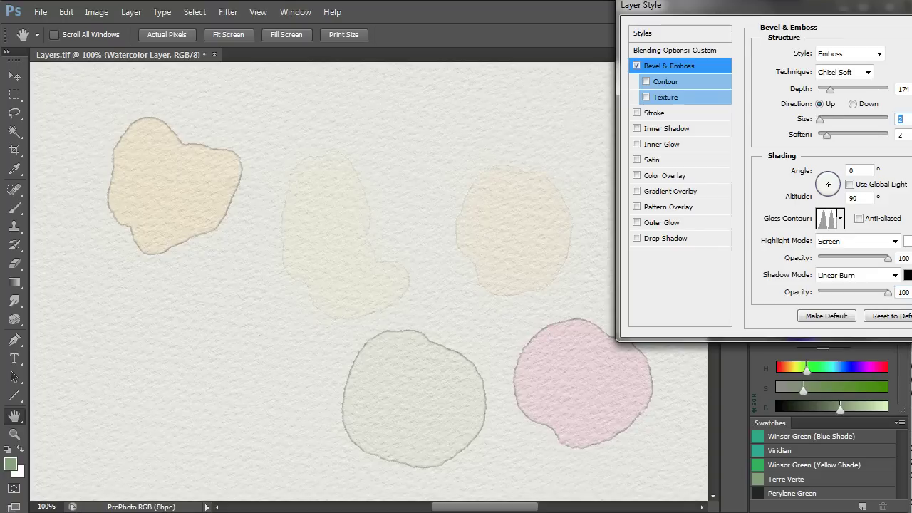
pyautogui.press('Up')
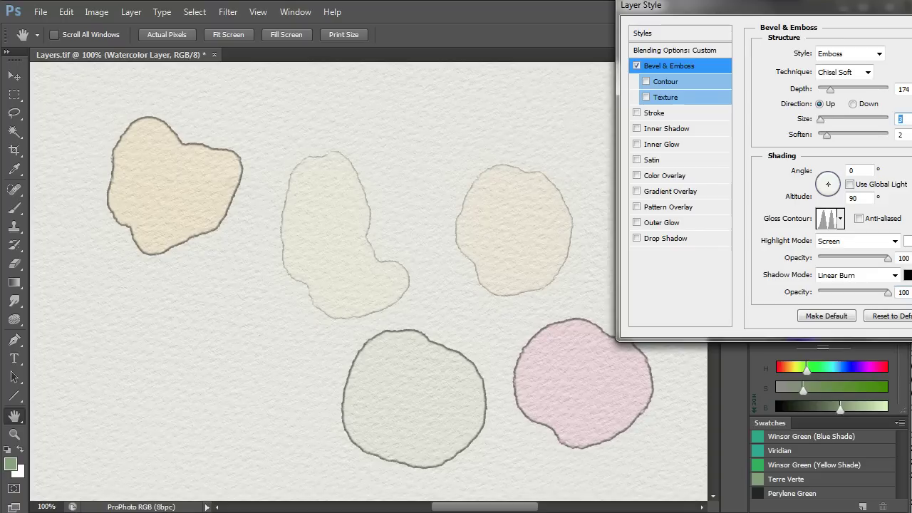
pyautogui.press('Tab')
pyautogui.moveTo(830, 137)
pyautogui.mouseDown()
pyautogui.moveTo(839, 138)
pyautogui.moveTo(829, 136)
pyautogui.mouseUp()
pyautogui.click(675, 50)
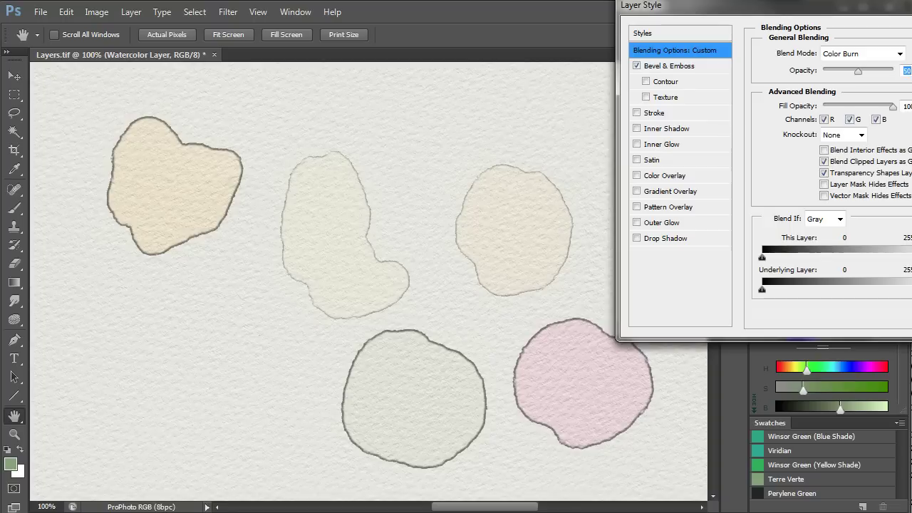
pyautogui.press('Return')
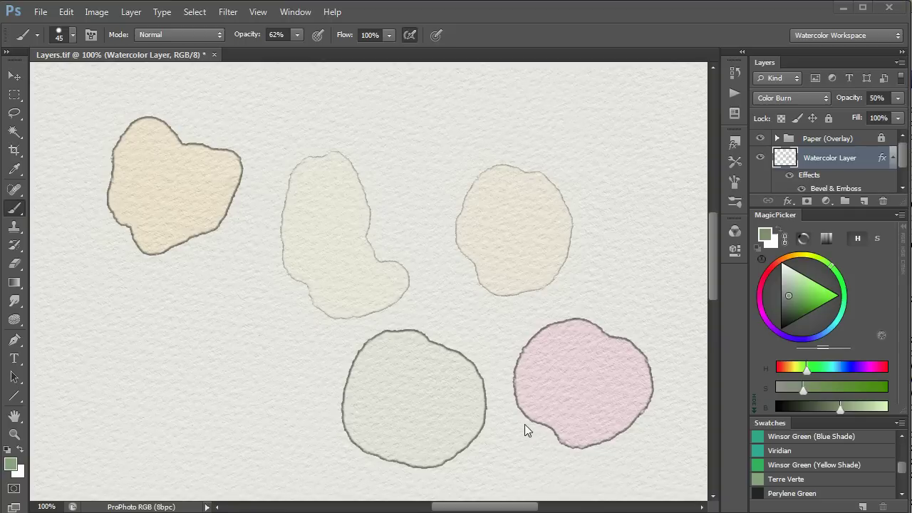
# Try softening the outer edge of the green patch beside the pink one with the Smudge tool at 81% strength.
pyautogui.press('r')
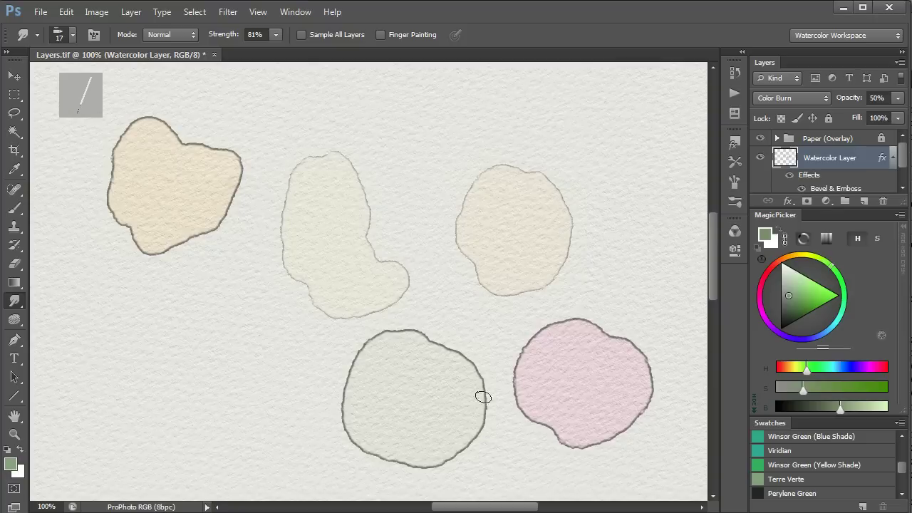
pyautogui.moveTo(484, 397)
pyautogui.mouseDown()
pyautogui.moveTo(473, 373)
pyautogui.moveTo(482, 391)
pyautogui.moveTo(470, 367)
pyautogui.moveTo(517, 497)
pyautogui.moveTo(527, 422)
pyautogui.moveTo(496, 428)
pyautogui.moveTo(481, 374)
pyautogui.moveTo(484, 428)
pyautogui.moveTo(477, 368)
pyautogui.moveTo(484, 402)
pyautogui.moveTo(480, 381)
pyautogui.moveTo(478, 418)
pyautogui.moveTo(452, 394)
pyautogui.moveTo(479, 382)
pyautogui.moveTo(482, 406)
pyautogui.moveTo(471, 376)
pyautogui.moveTo(483, 417)
pyautogui.moveTo(481, 382)
pyautogui.moveTo(483, 419)
pyautogui.moveTo(477, 379)
pyautogui.moveTo(483, 414)
pyautogui.moveTo(471, 403)
pyautogui.moveTo(481, 383)
pyautogui.moveTo(468, 446)
pyautogui.moveTo(475, 437)
pyautogui.moveTo(453, 457)
pyautogui.moveTo(476, 439)
pyautogui.moveTo(486, 388)
pyautogui.moveTo(492, 445)
pyautogui.mouseUp()
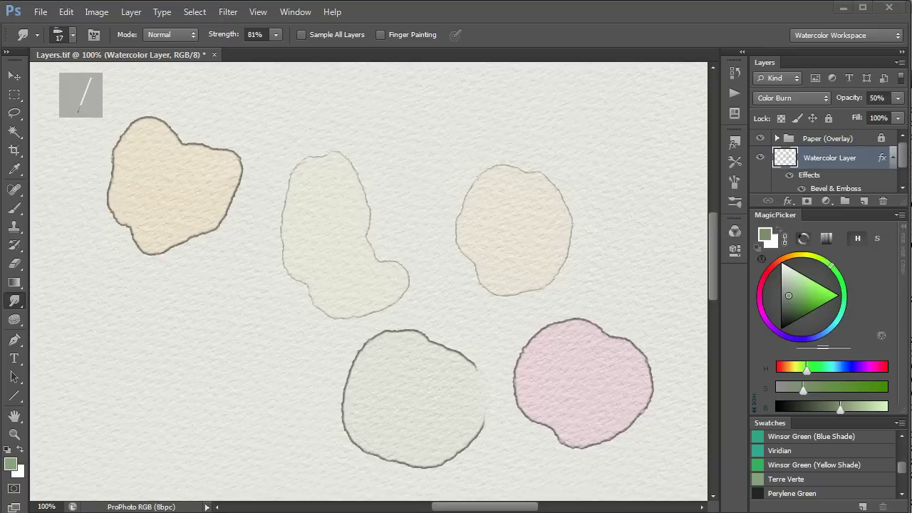
pyautogui.hotkey('ctrl', 'z')
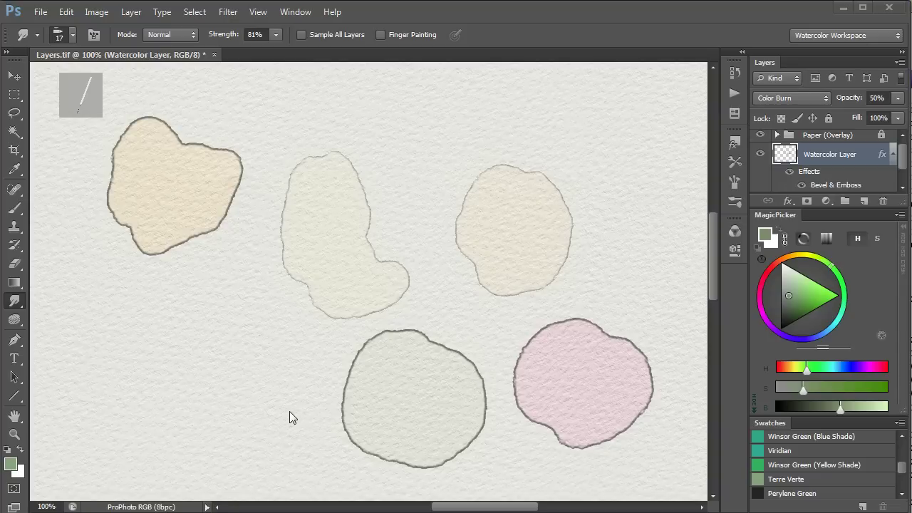
# Set the Watercolor Layer's Bevel & Emboss shadow colour to brown 766733, using the hue sampled from the orange patch.
pyautogui.doubleClick(834, 187)
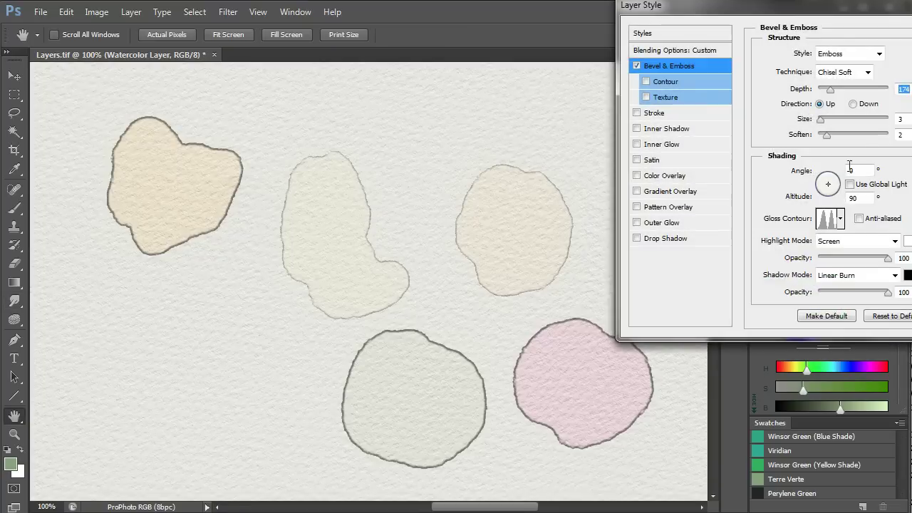
pyautogui.moveTo(884, 13); pyautogui.dragTo(687, 48)
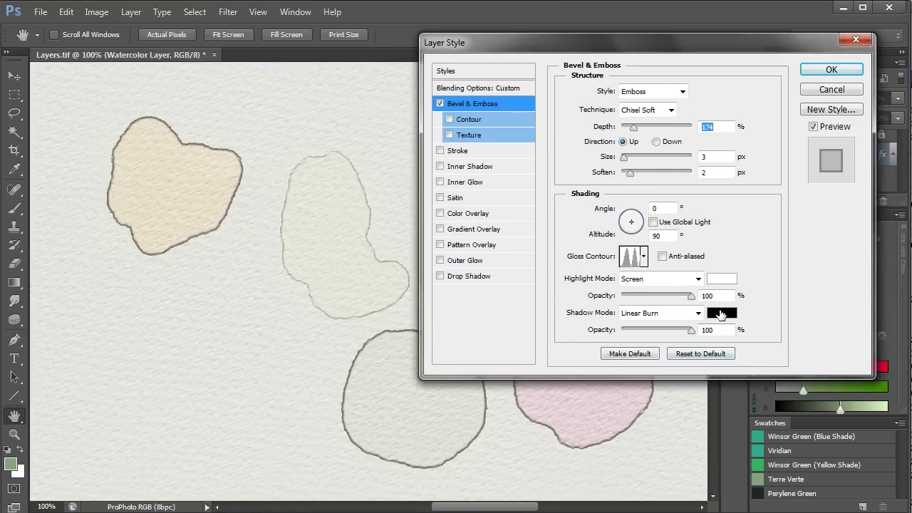
pyautogui.click(723, 313)
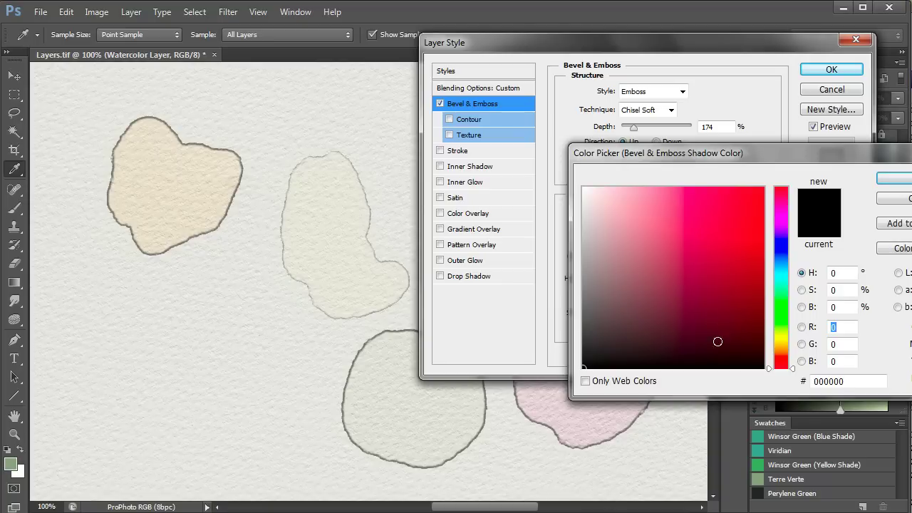
pyautogui.click(169, 180)
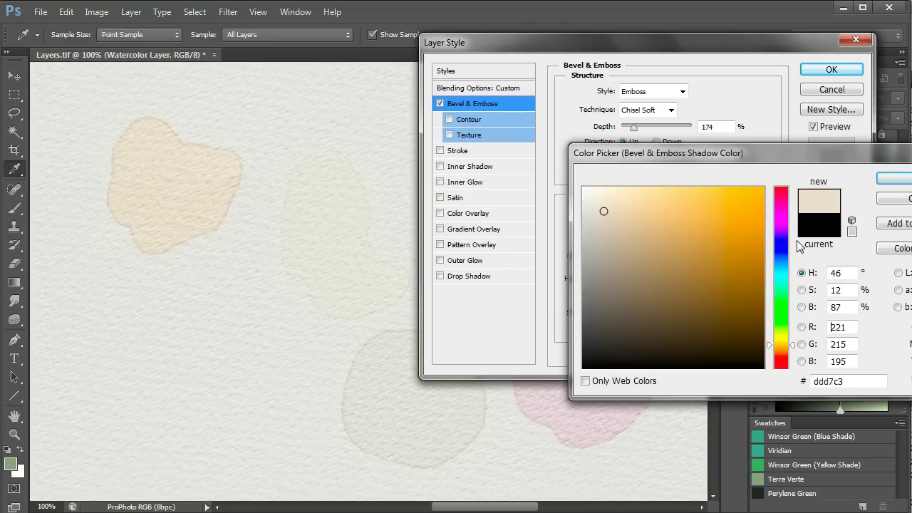
pyautogui.moveTo(685, 282); pyautogui.dragTo(686, 285)
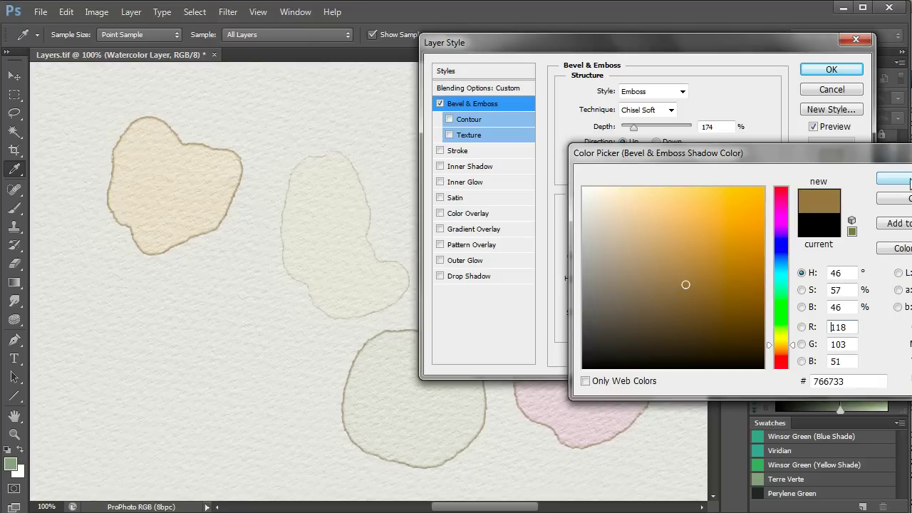
pyautogui.click(906, 176)
pyautogui.click(832, 70)
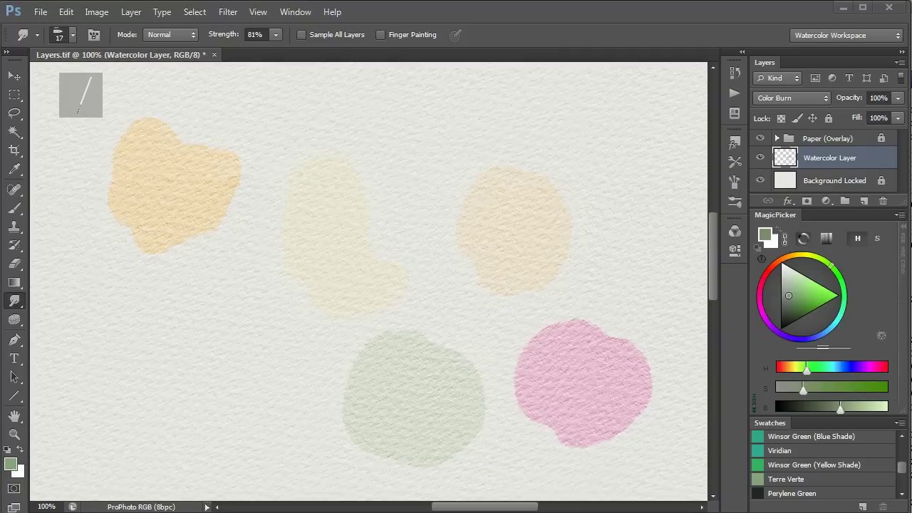
# Run the Make Edges action on the Watercolor Layer and lower the Edges layer's opacity to 42%.
pyautogui.click(735, 94)
pyautogui.click(579, 126)
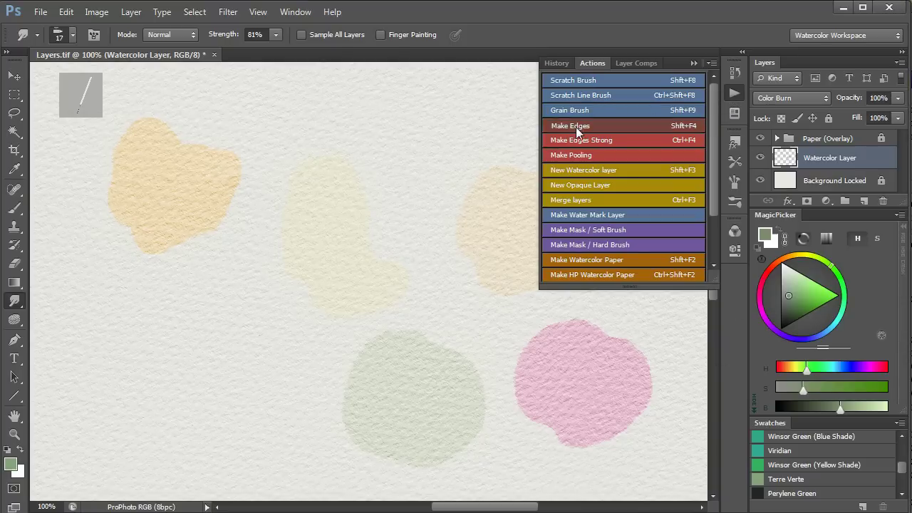
pyautogui.click(735, 93)
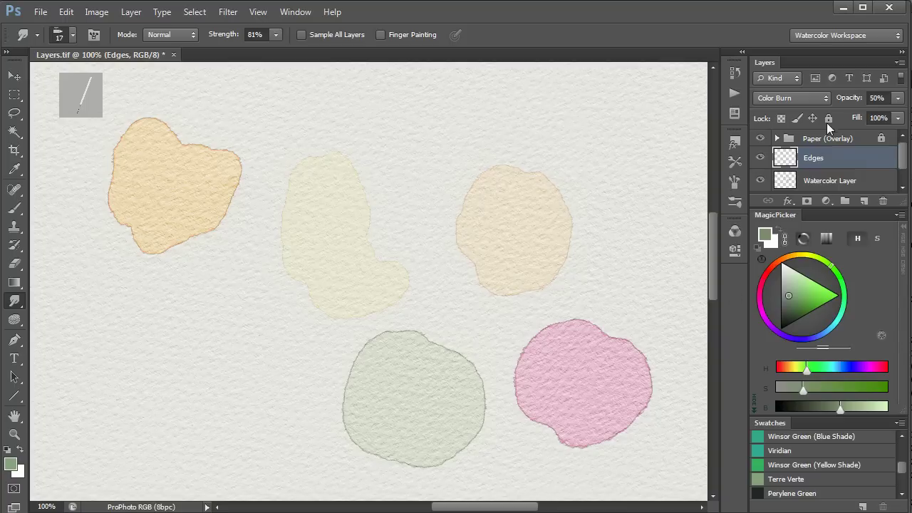
pyautogui.moveTo(854, 98)
pyautogui.mouseDown()
pyautogui.moveTo(876, 96)
pyautogui.moveTo(840, 105)
pyautogui.mouseUp()
# Soften the right edge of the pink patch on the Watercolor Layer with the Smudge tool.
pyautogui.click(787, 184)
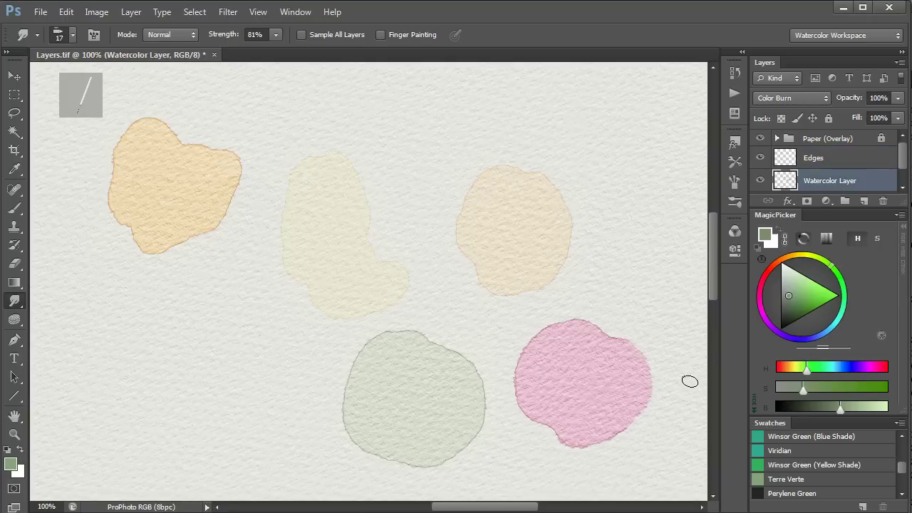
pyautogui.moveTo(647, 394)
pyautogui.mouseDown()
pyautogui.moveTo(643, 362)
pyautogui.moveTo(637, 409)
pyautogui.moveTo(639, 359)
pyautogui.mouseUp()
# Apply the Strong Edge layer style to the Edges layer.
pyautogui.click(793, 159)
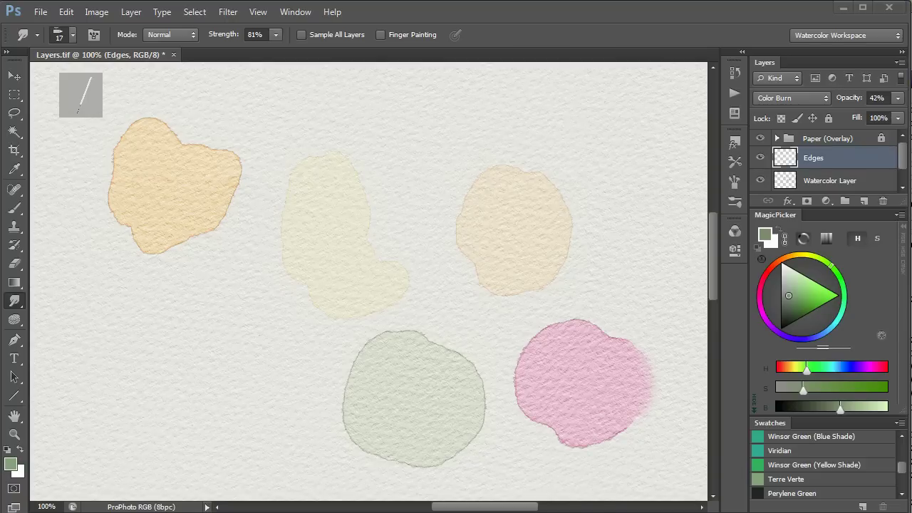
pyautogui.click(737, 143)
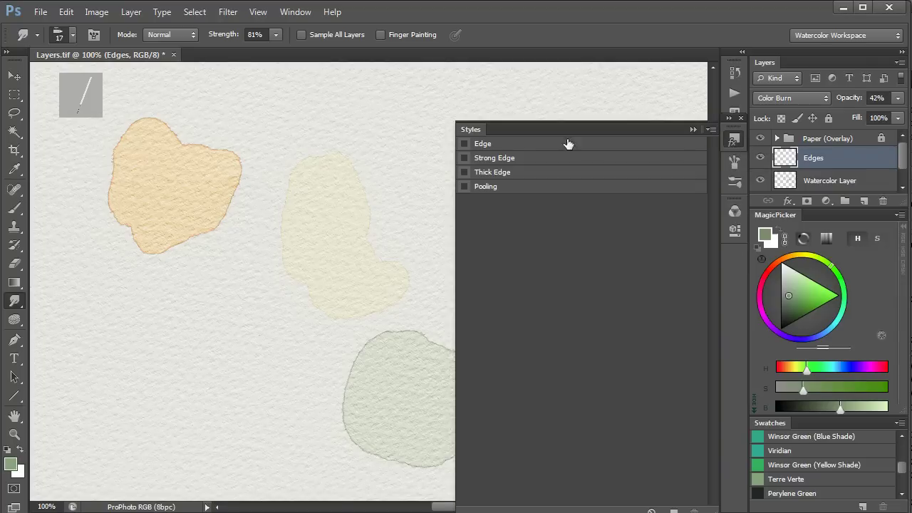
pyautogui.click(492, 157)
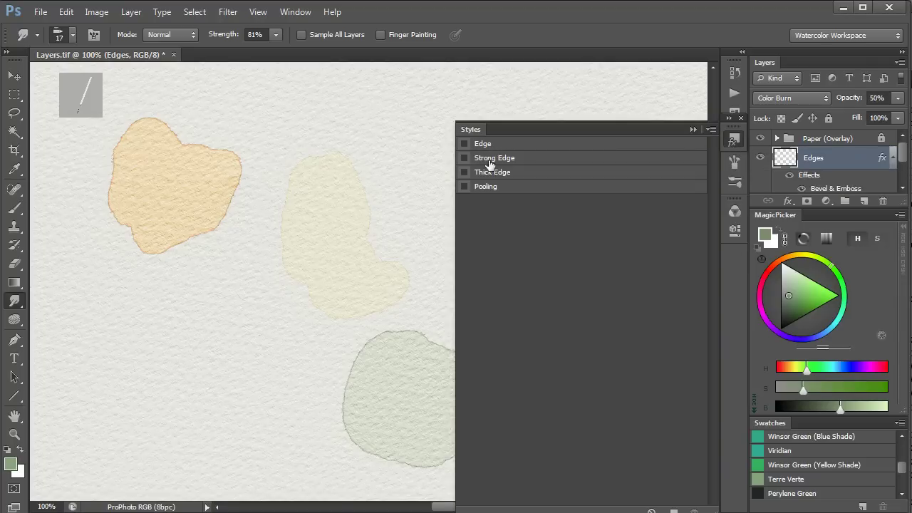
pyautogui.click(692, 129)
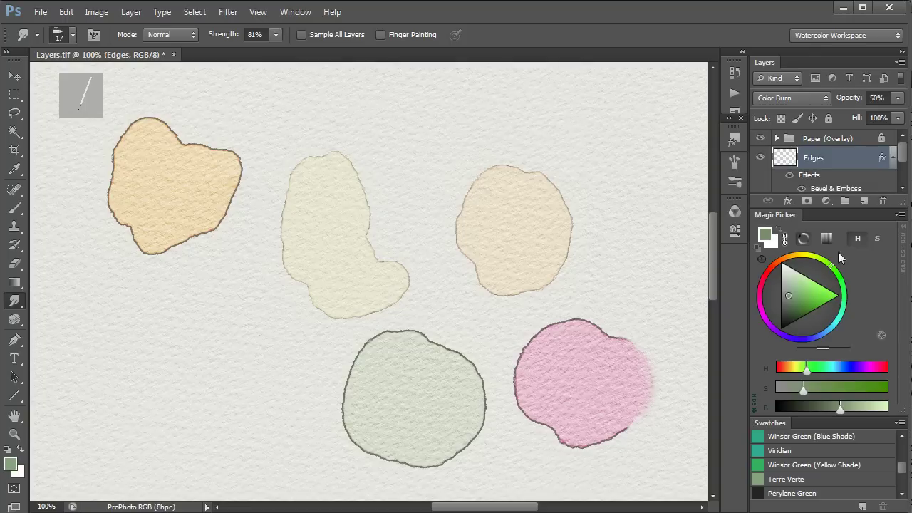
# Review the Edges layer's Bevel & Emboss settings and undo the Strong Edge layer style.
pyautogui.doubleClick(833, 190)
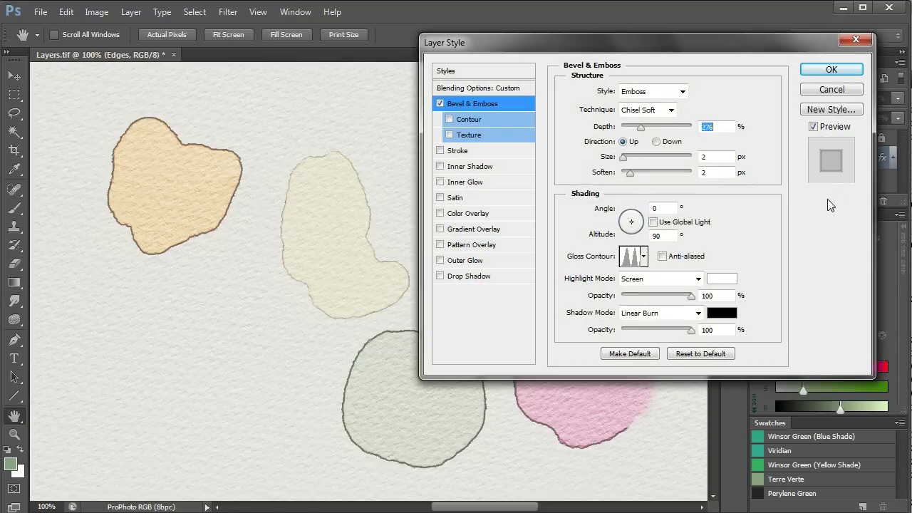
pyautogui.moveTo(695, 46); pyautogui.dragTo(717, 30)
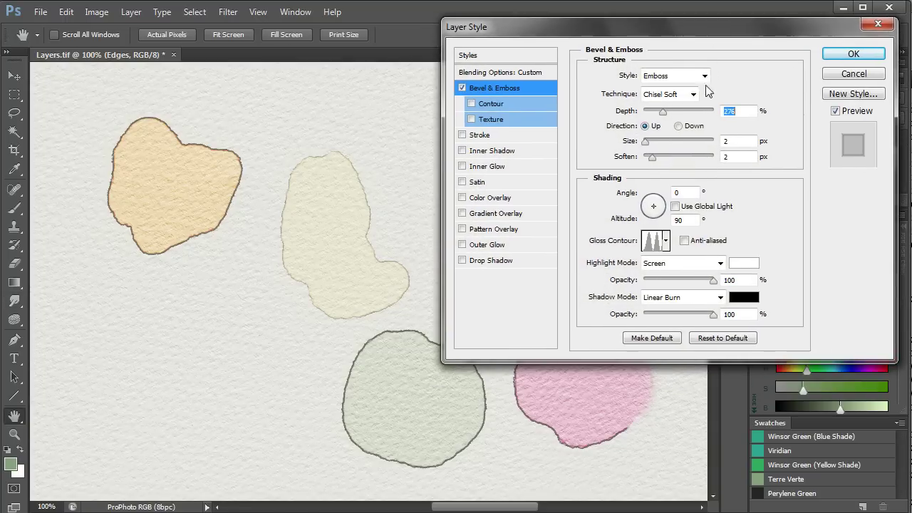
pyautogui.moveTo(714, 313)
pyautogui.mouseDown()
pyautogui.moveTo(639, 314)
pyautogui.moveTo(730, 309)
pyautogui.mouseUp()
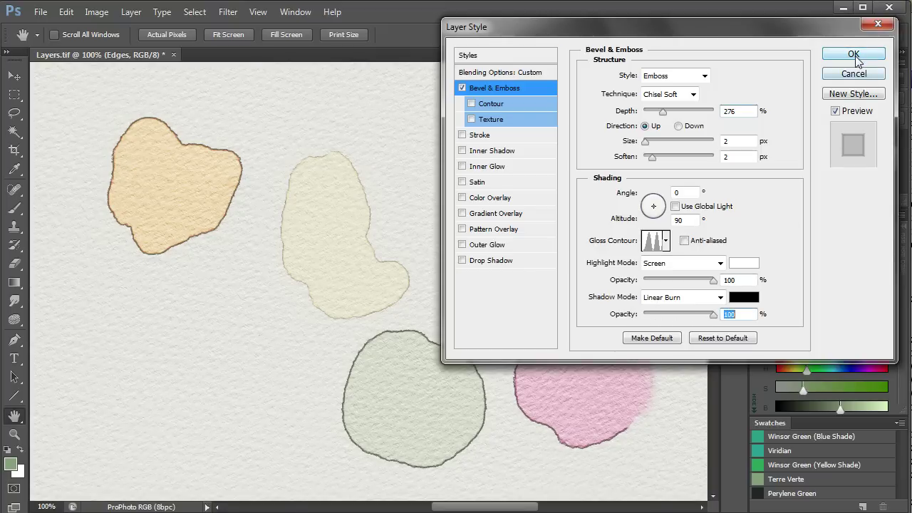
pyautogui.click(858, 56)
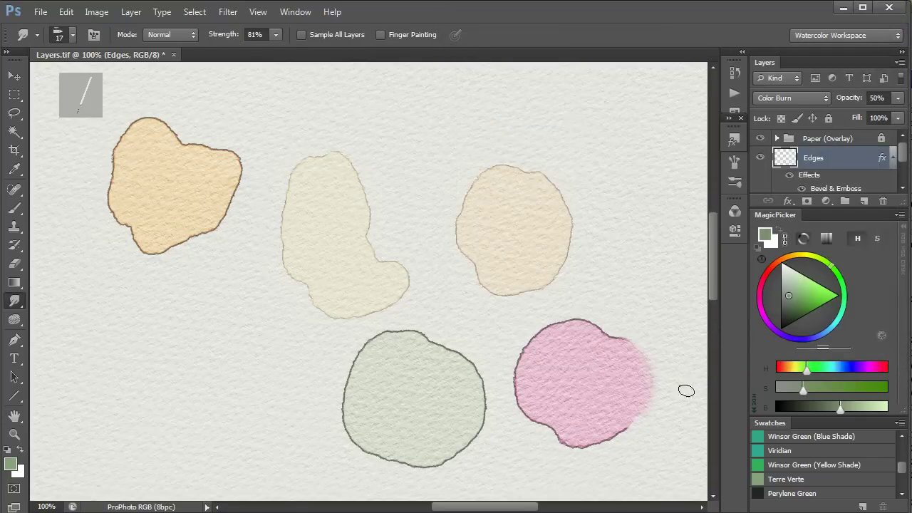
pyautogui.hotkey('ctrl', 'z')
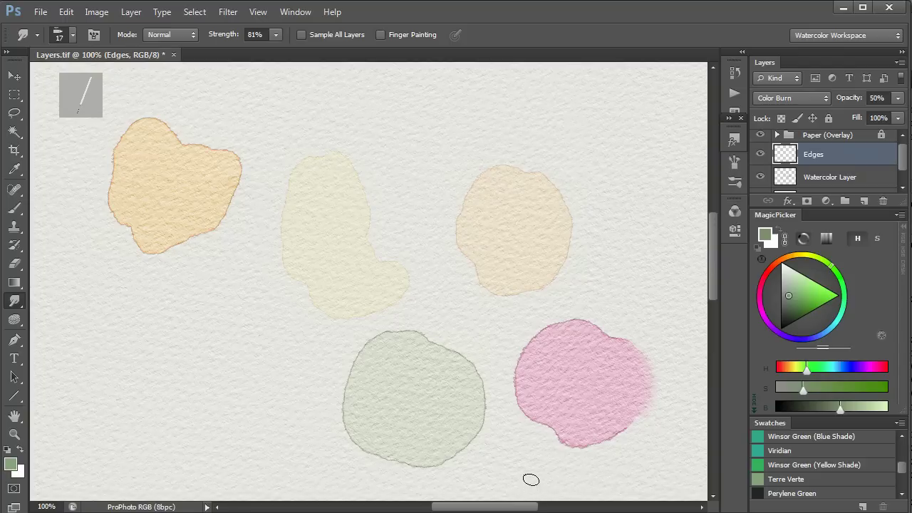
# Lasso around the orange patch and delete its edges from the Edges layer.
pyautogui.press('l')
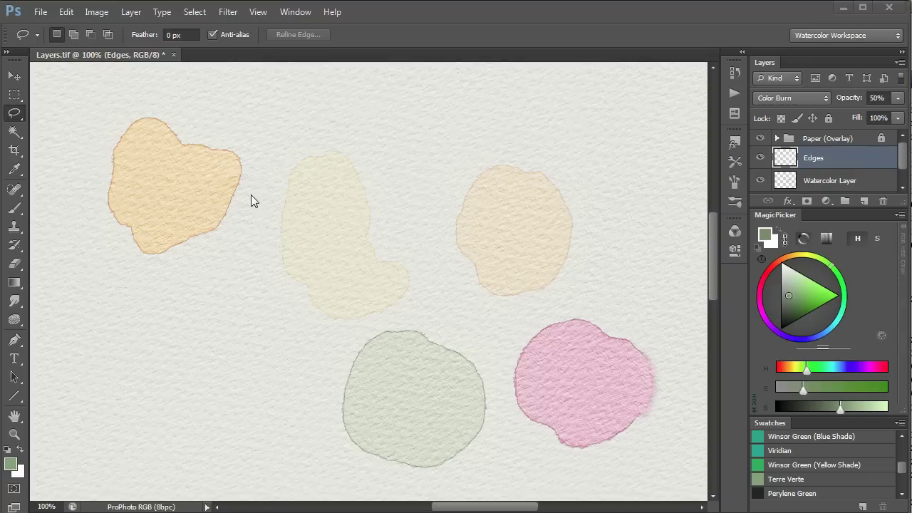
pyautogui.click(11, 114)
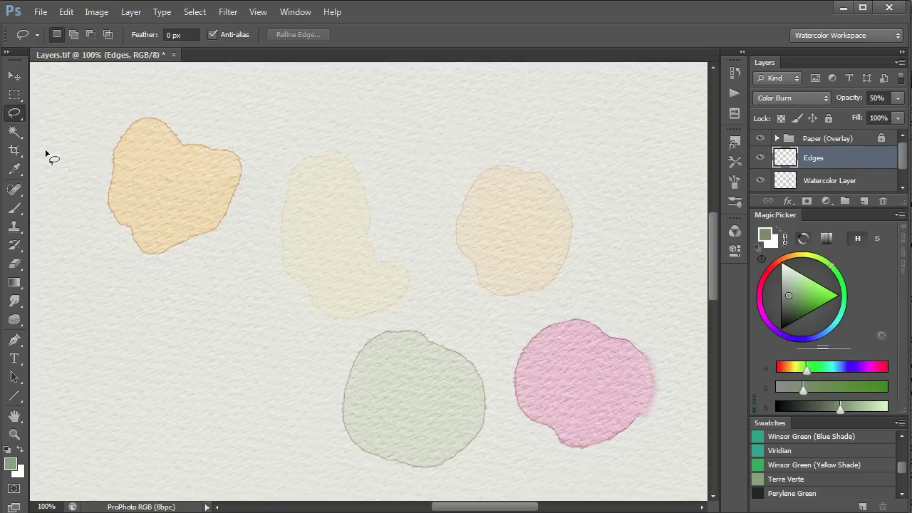
pyautogui.moveTo(237, 241)
pyautogui.mouseDown()
pyautogui.moveTo(259, 163)
pyautogui.moveTo(199, 99)
pyautogui.moveTo(103, 120)
pyautogui.moveTo(89, 216)
pyautogui.moveTo(181, 273)
pyautogui.moveTo(231, 242)
pyautogui.mouseUp()
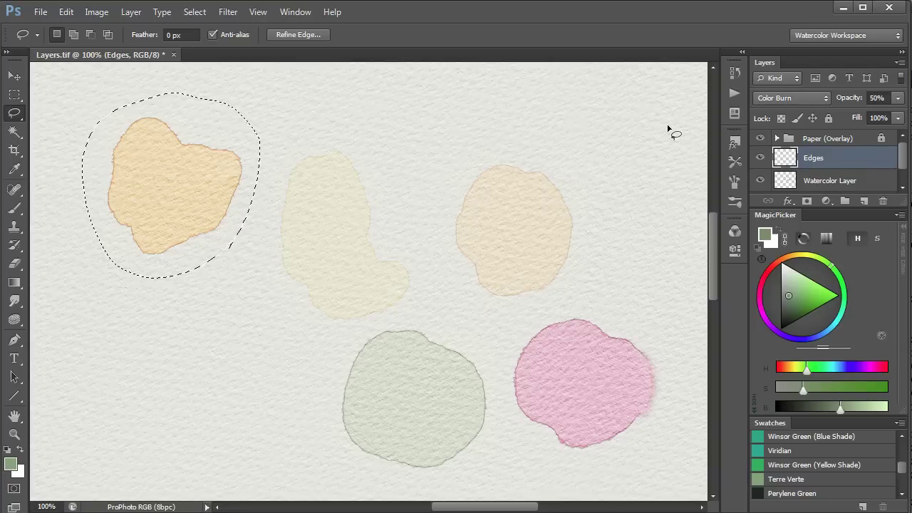
pyautogui.press('Delete')
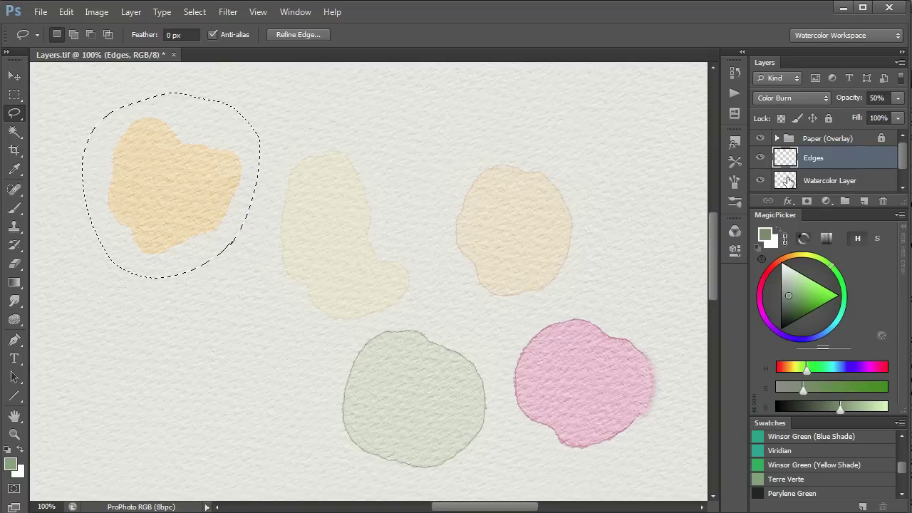
# Run the Make Edges action on the Watercolor Layer with only the orange patch selected.
pyautogui.doubleClick(786, 183)
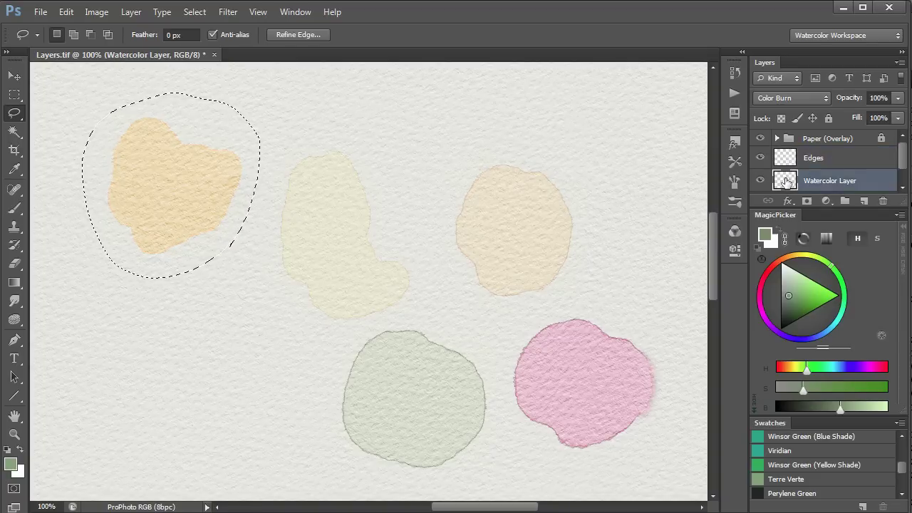
pyautogui.click(858, 76)
pyautogui.click(735, 92)
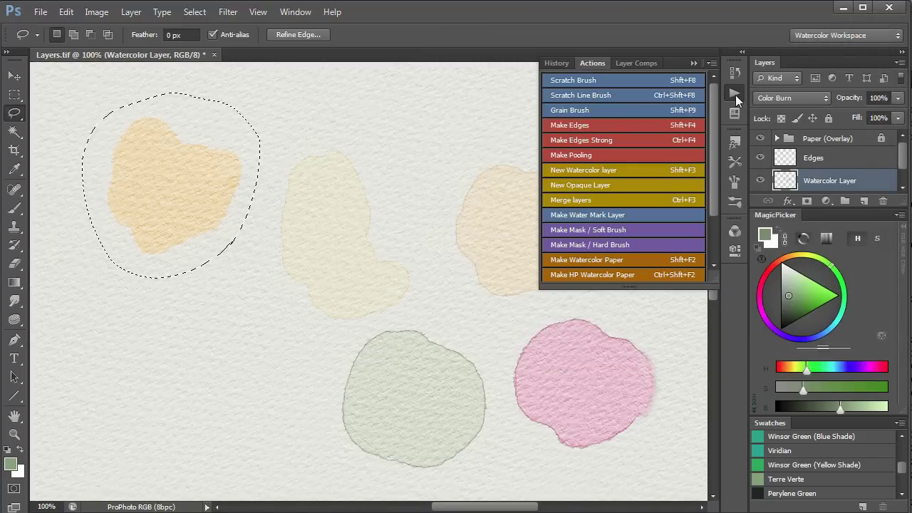
pyautogui.click(588, 125)
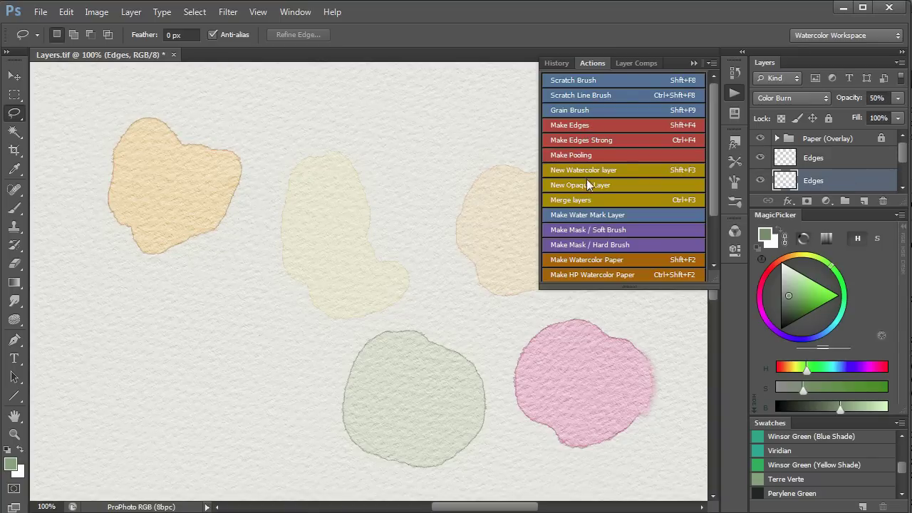
pyautogui.click(694, 63)
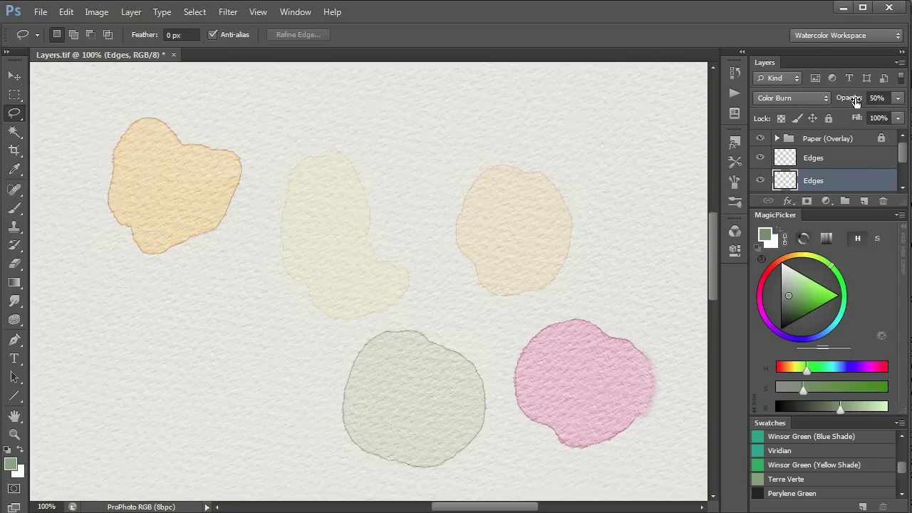
# Vary the opacity of the orange patch's new Edges layer and set it to 40%.
pyautogui.moveTo(856, 102)
pyautogui.mouseDown()
pyautogui.moveTo(776, 104)
pyautogui.moveTo(855, 98)
pyautogui.mouseUp()
pyautogui.write('0')
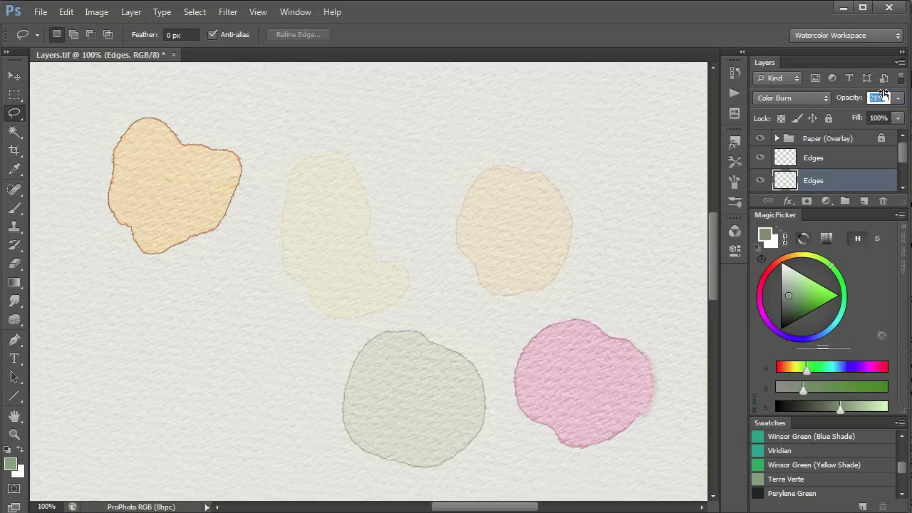
pyautogui.press('Return')
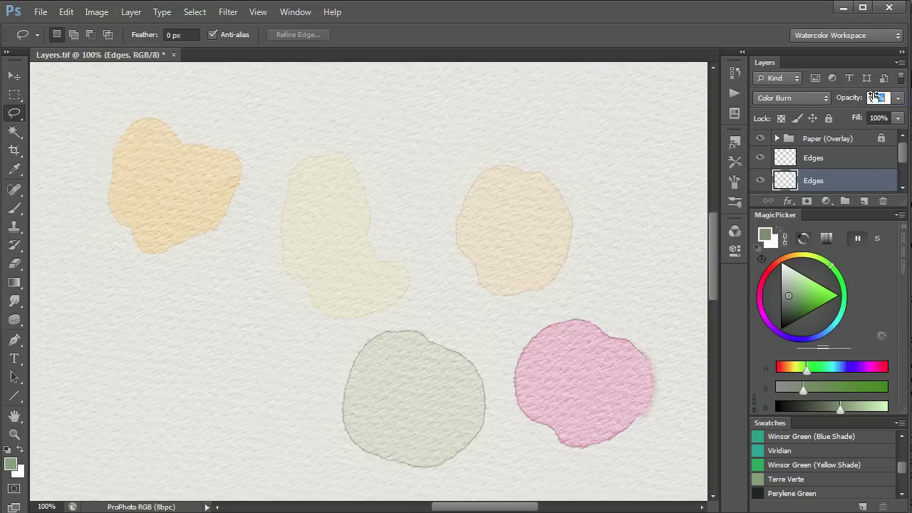
pyautogui.write('40')
pyautogui.press('Return')
pyautogui.click(801, 189)
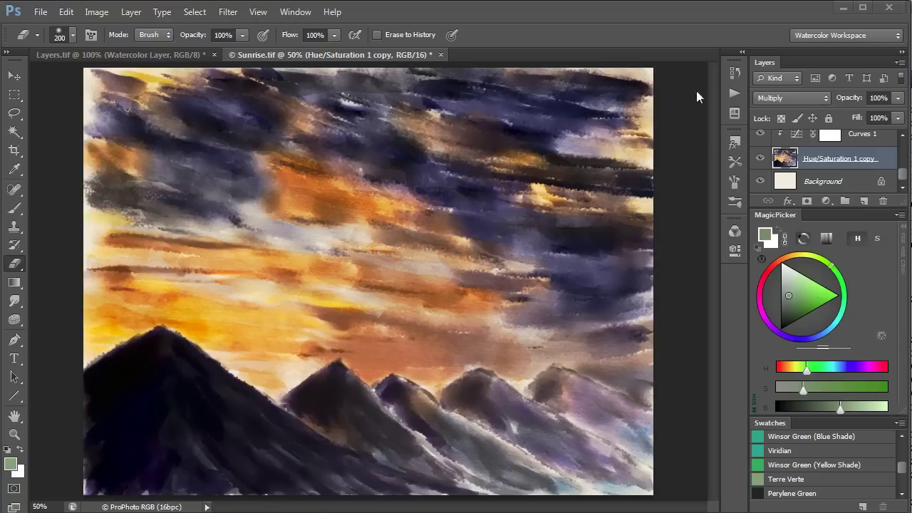
# Run the Make Edges action on the Hue/Saturation 1 copy layer of Sunrise.tif.
pyautogui.click(733, 93)
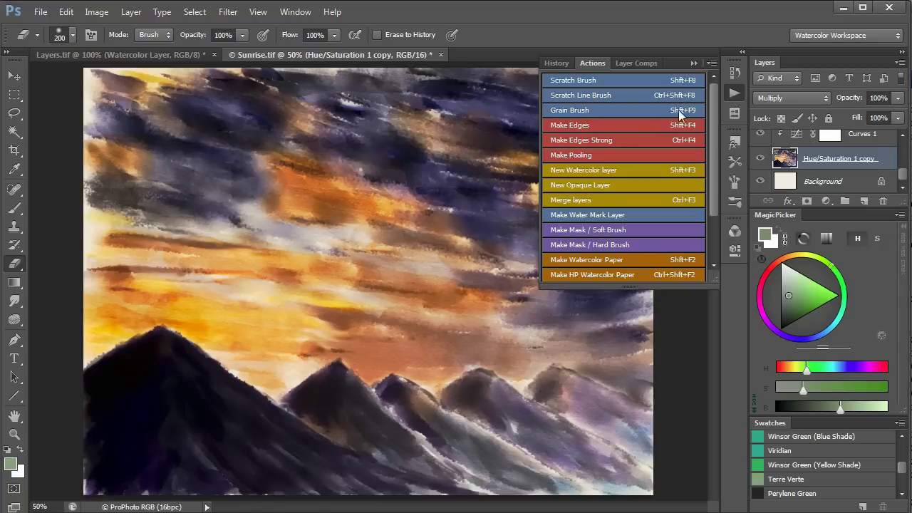
pyautogui.click(583, 127)
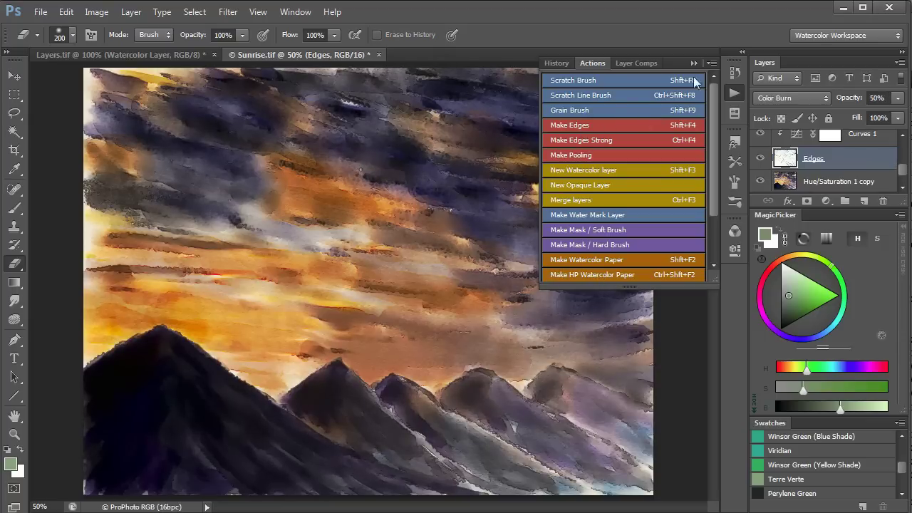
pyautogui.click(694, 63)
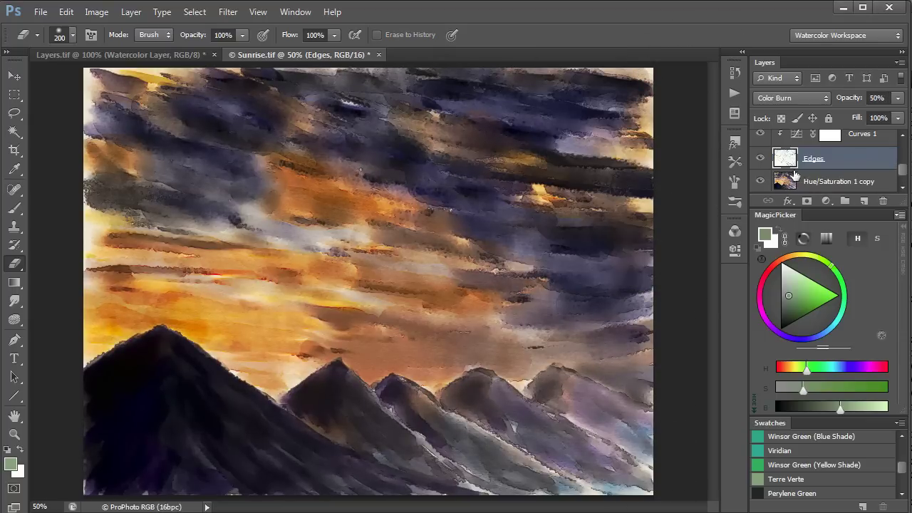
# Inspect the Edges layer with the painting layer temporarily hidden, and erase edges over the sky and the lower-right mountain slopes.
pyautogui.click(761, 181)
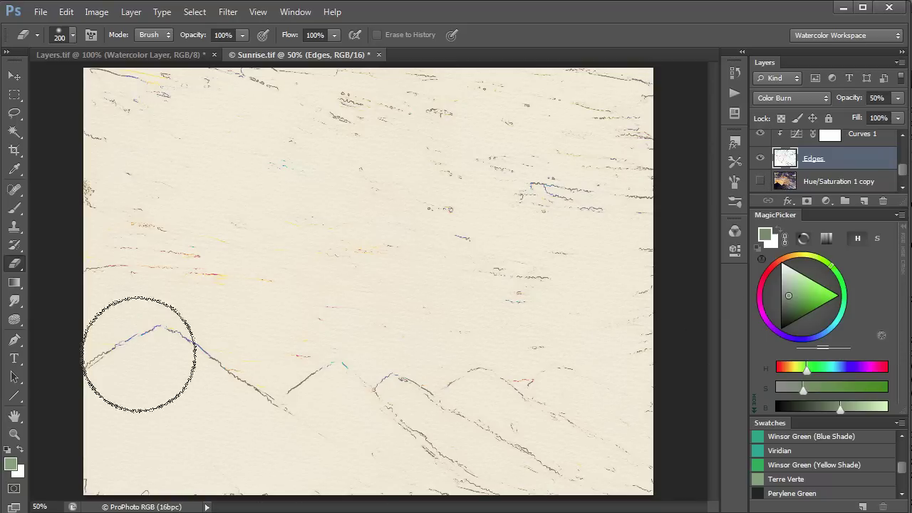
pyautogui.click(761, 181)
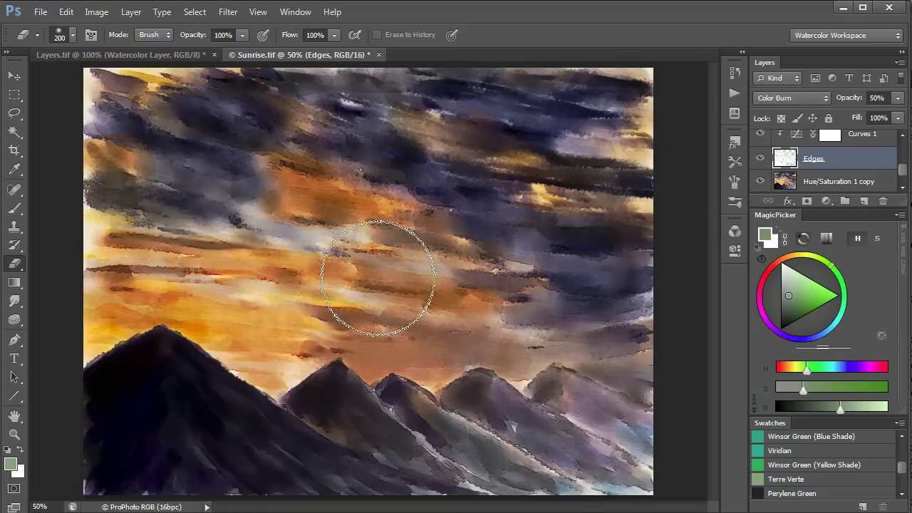
pyautogui.moveTo(193, 125)
pyautogui.mouseDown()
pyautogui.moveTo(197, 153)
pyautogui.moveTo(124, 100)
pyautogui.moveTo(176, 100)
pyautogui.moveTo(224, 116)
pyautogui.moveTo(192, 116)
pyautogui.moveTo(127, 175)
pyautogui.moveTo(165, 219)
pyautogui.moveTo(161, 247)
pyautogui.moveTo(364, 285)
pyautogui.moveTo(509, 327)
pyautogui.moveTo(337, 195)
pyautogui.moveTo(384, 243)
pyautogui.moveTo(497, 299)
pyautogui.moveTo(549, 349)
pyautogui.moveTo(377, 271)
pyautogui.mouseUp()
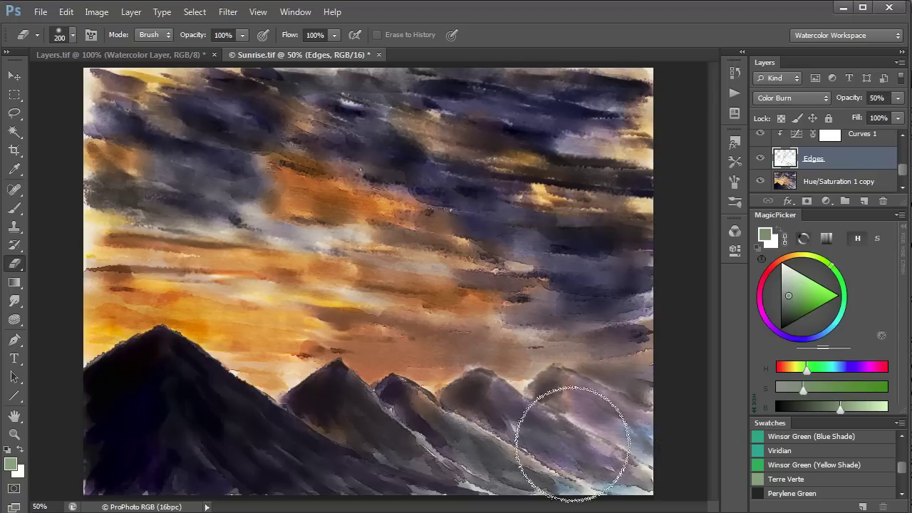
pyautogui.moveTo(604, 463)
pyautogui.mouseDown()
pyautogui.moveTo(494, 387)
pyautogui.moveTo(444, 366)
pyautogui.moveTo(580, 449)
pyautogui.mouseUp()
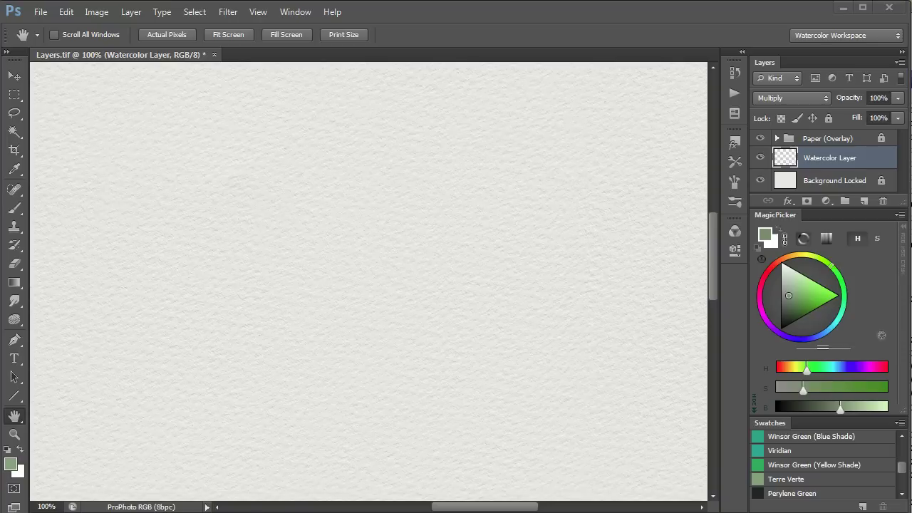
# Paint a rounded green patch on the Watercolor Layer of Layers.tif with the brush at 62% opacity.
pyautogui.press('b')
pyautogui.click(421, 276)
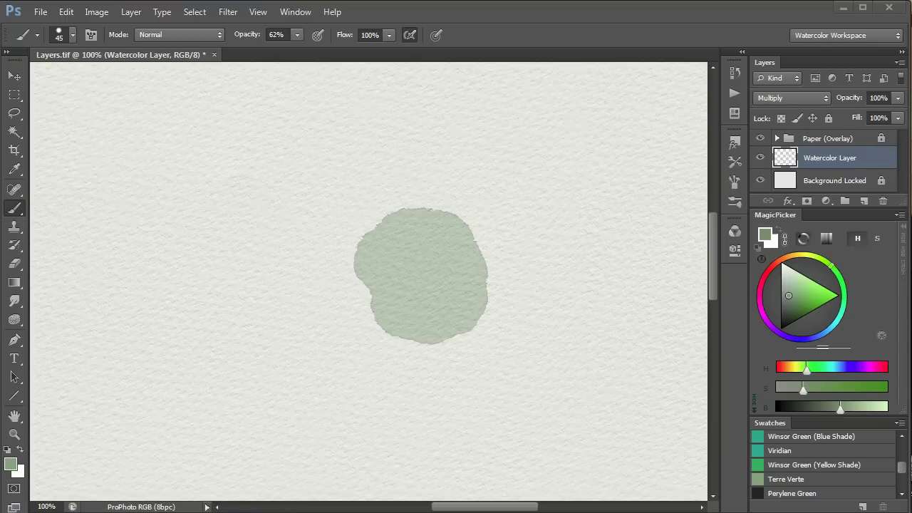
# Apply the Pooling layer style to the Watercolor Layer.
pyautogui.click(735, 143)
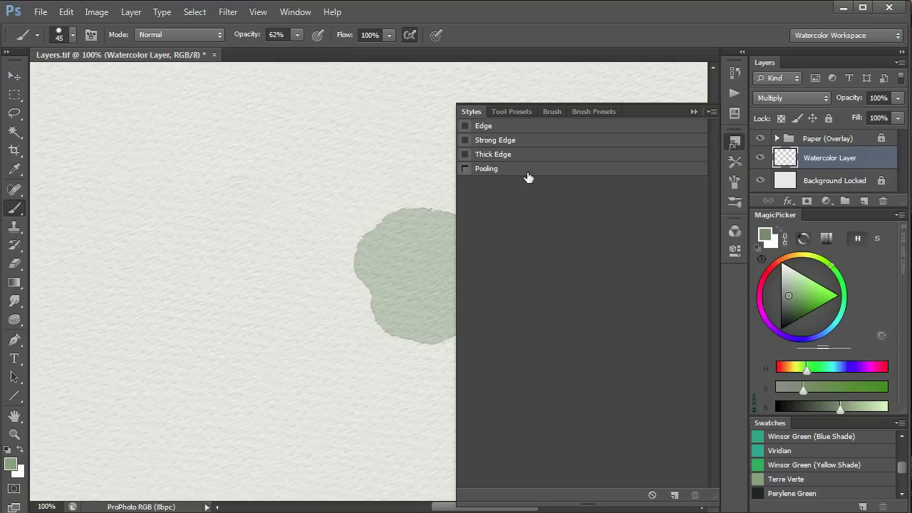
pyautogui.click(490, 168)
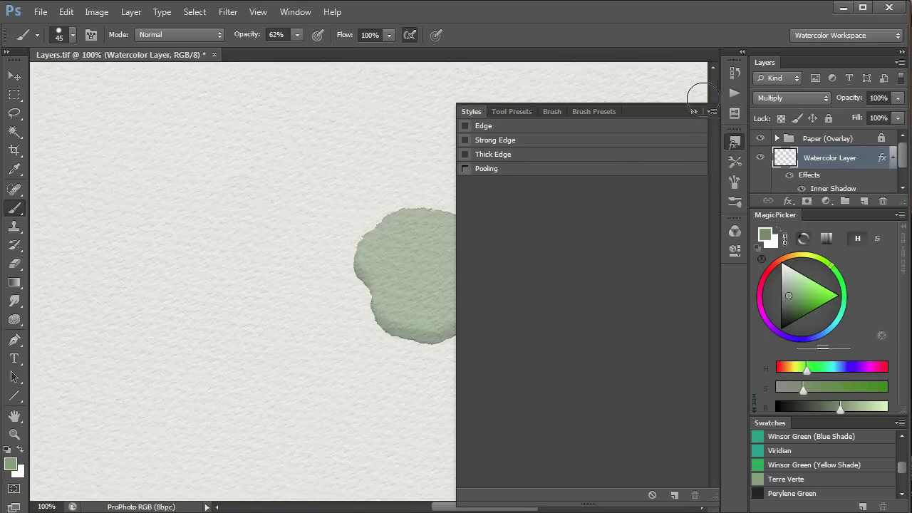
pyautogui.click(692, 112)
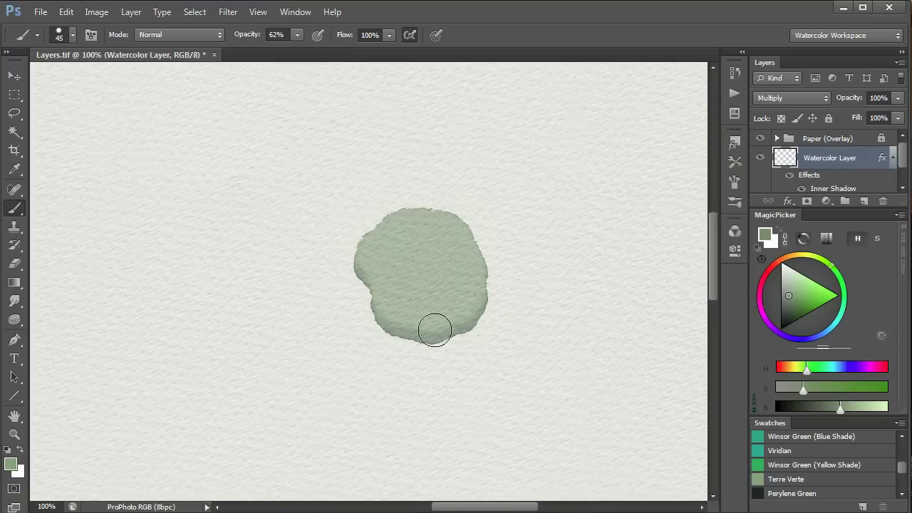
# Try Inner Shadow settings on the Watercolor Layer with 43% opacity, 12 px distance, 7 px size and a different angle.
pyautogui.doubleClick(811, 177)
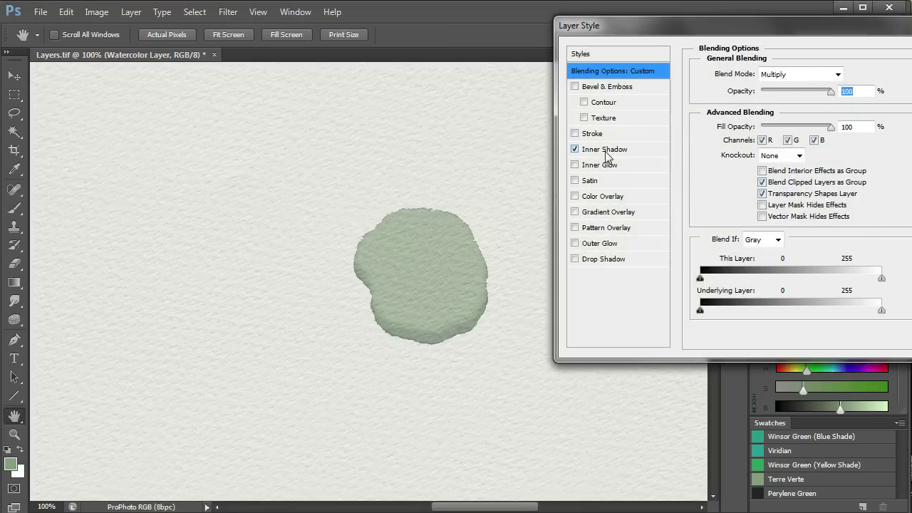
pyautogui.click(604, 149)
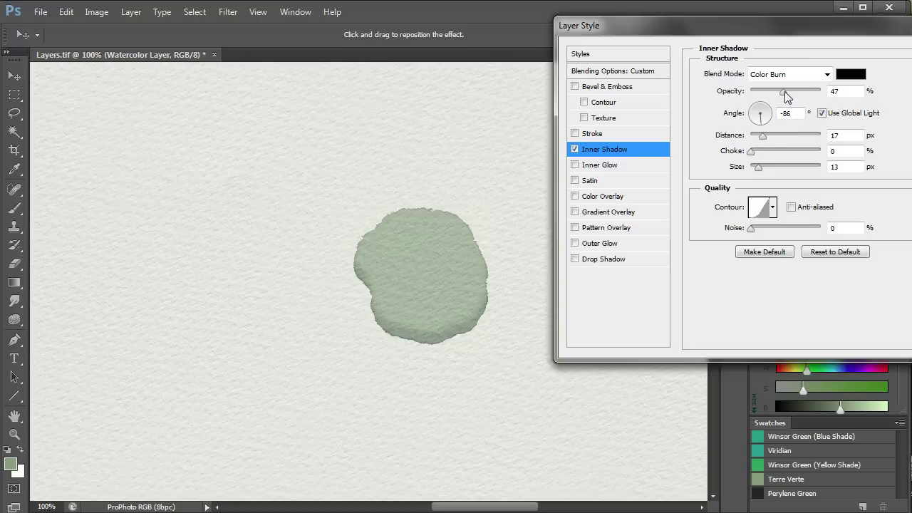
pyautogui.moveTo(784, 92)
pyautogui.mouseDown()
pyautogui.moveTo(764, 99)
pyautogui.moveTo(804, 98)
pyautogui.moveTo(777, 102)
pyautogui.mouseUp()
pyautogui.moveTo(762, 135)
pyautogui.mouseDown()
pyautogui.moveTo(769, 146)
pyautogui.moveTo(787, 139)
pyautogui.moveTo(753, 142)
pyautogui.moveTo(763, 143)
pyautogui.mouseUp()
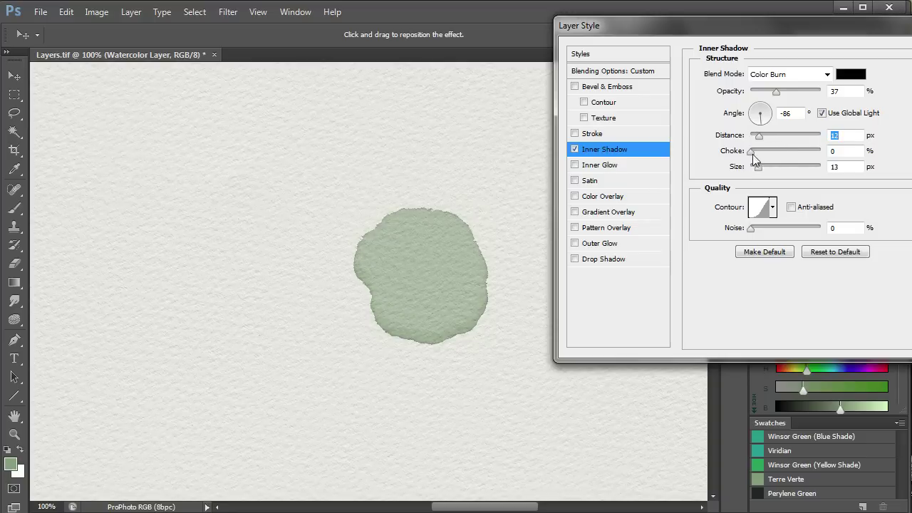
pyautogui.moveTo(758, 168); pyautogui.dragTo(747, 176)
pyautogui.moveTo(751, 169); pyautogui.dragTo(752, 171)
pyautogui.moveTo(776, 92)
pyautogui.mouseDown()
pyautogui.moveTo(790, 94)
pyautogui.moveTo(780, 94)
pyautogui.mouseUp()
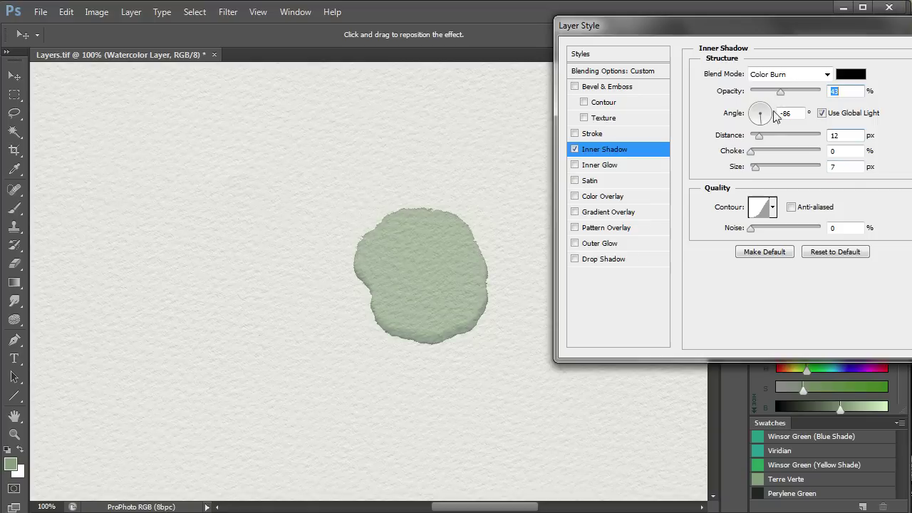
pyautogui.click(757, 167)
pyautogui.moveTo(761, 125)
pyautogui.mouseDown()
pyautogui.moveTo(774, 110)
pyautogui.moveTo(754, 116)
pyautogui.moveTo(758, 142)
pyautogui.mouseUp()
pyautogui.press('Escape')
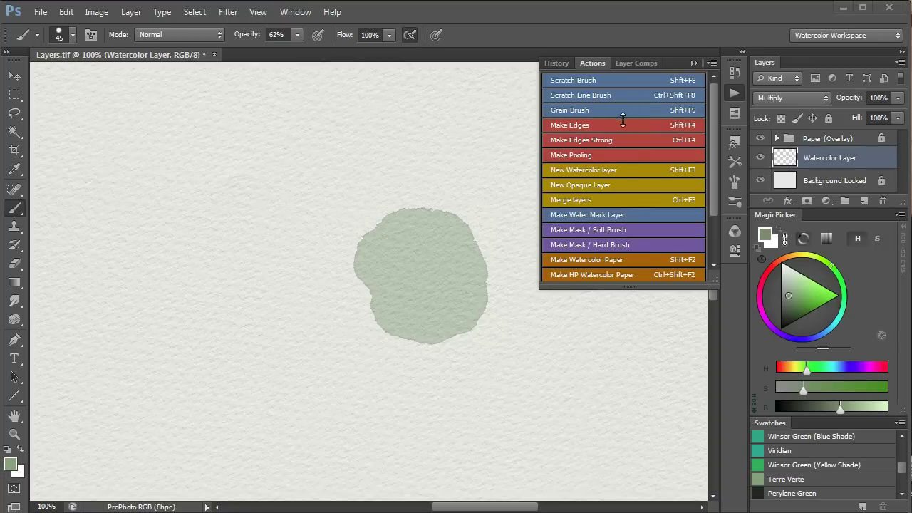
# Run the Make Pooling action on the Watercolor Layer and raise the Pooling layer's opacity to 100%.
pyautogui.click(584, 156)
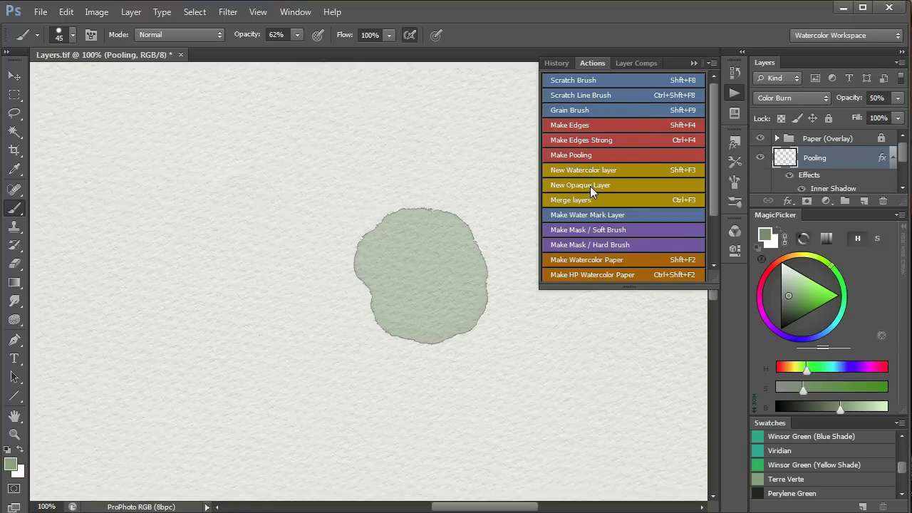
pyautogui.click(693, 63)
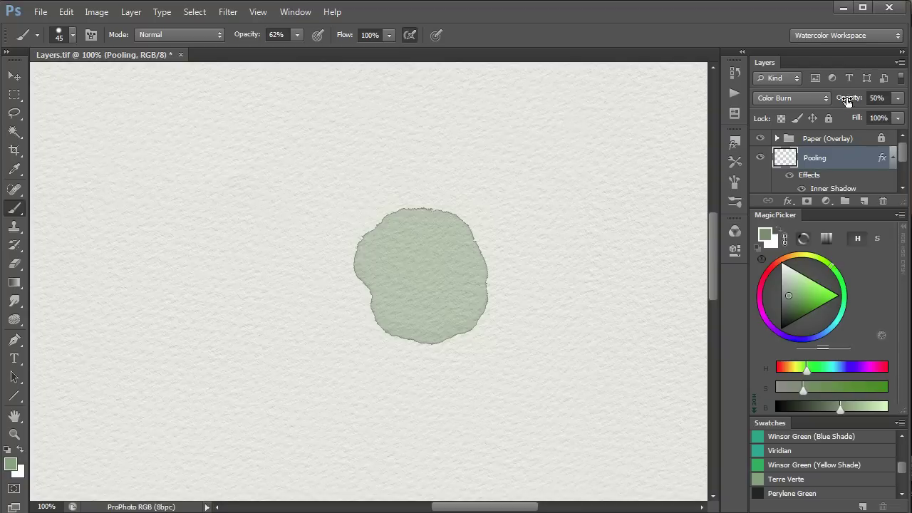
pyautogui.moveTo(847, 100); pyautogui.dragTo(907, 99)
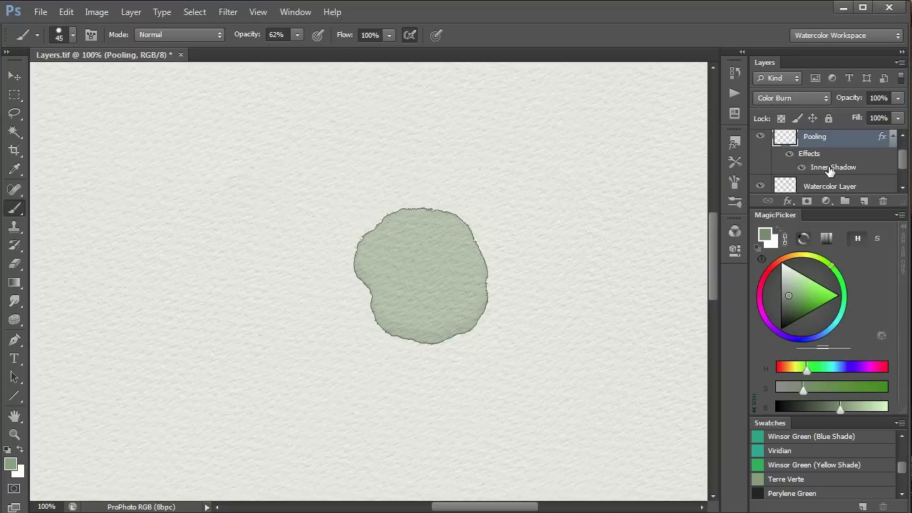
# Set the Pooling layer's inner shadow to 79% opacity and change its color to dark green 192306.
pyautogui.doubleClick(830, 168)
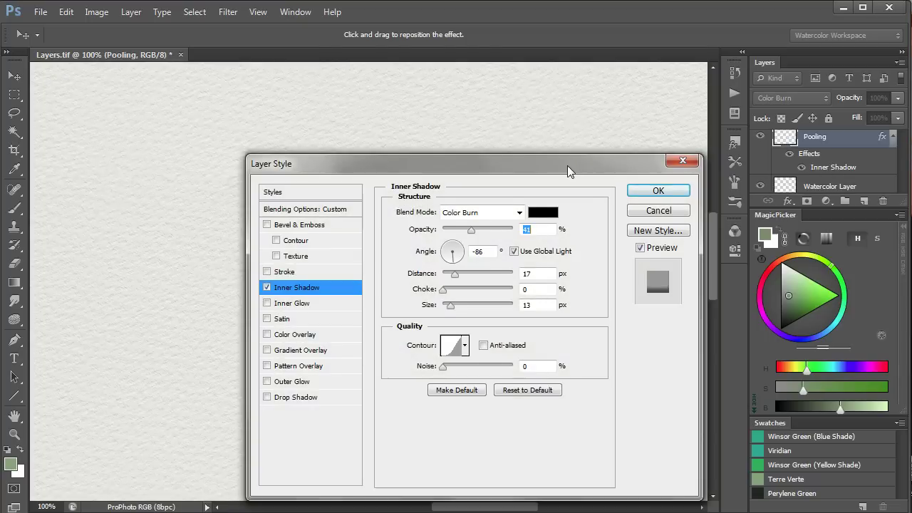
pyautogui.moveTo(576, 163); pyautogui.dragTo(204, 91)
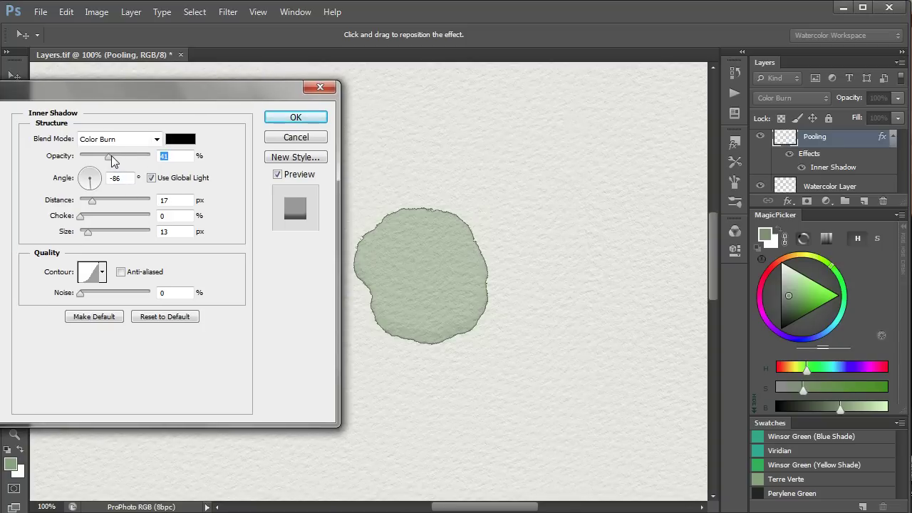
pyautogui.moveTo(109, 157); pyautogui.dragTo(134, 162)
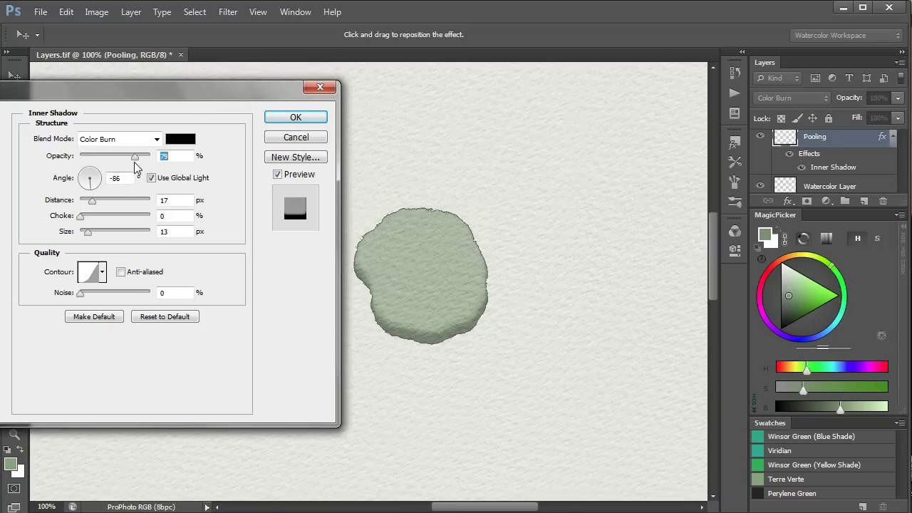
pyautogui.click(183, 142)
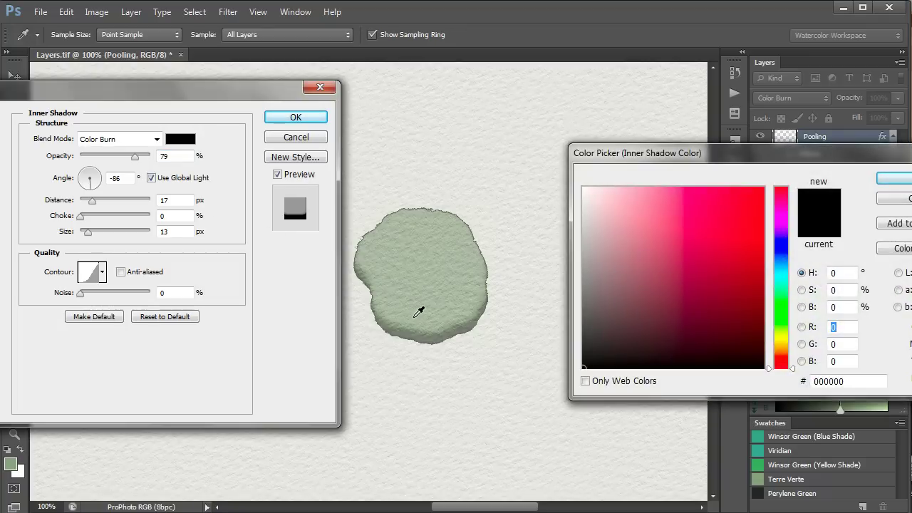
pyautogui.click(420, 315)
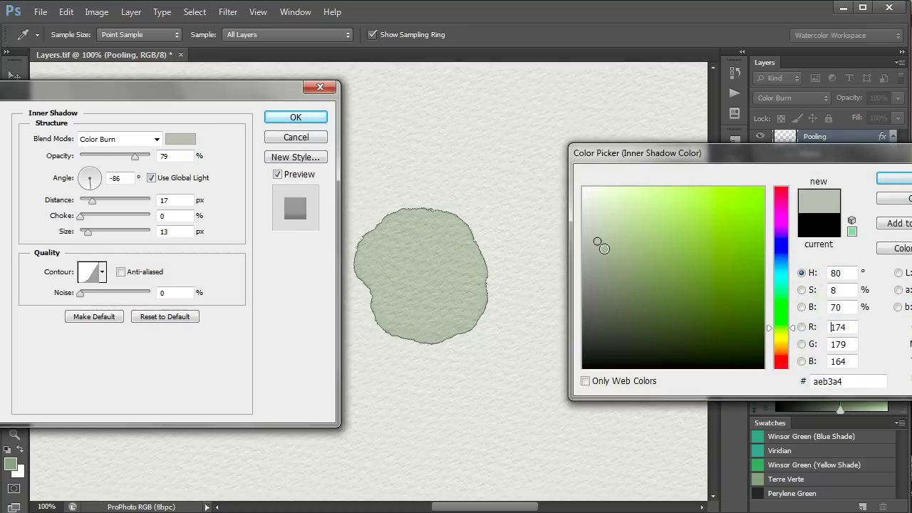
pyautogui.moveTo(603, 248)
pyautogui.mouseDown()
pyautogui.moveTo(717, 318)
pyautogui.moveTo(733, 344)
pyautogui.mouseUp()
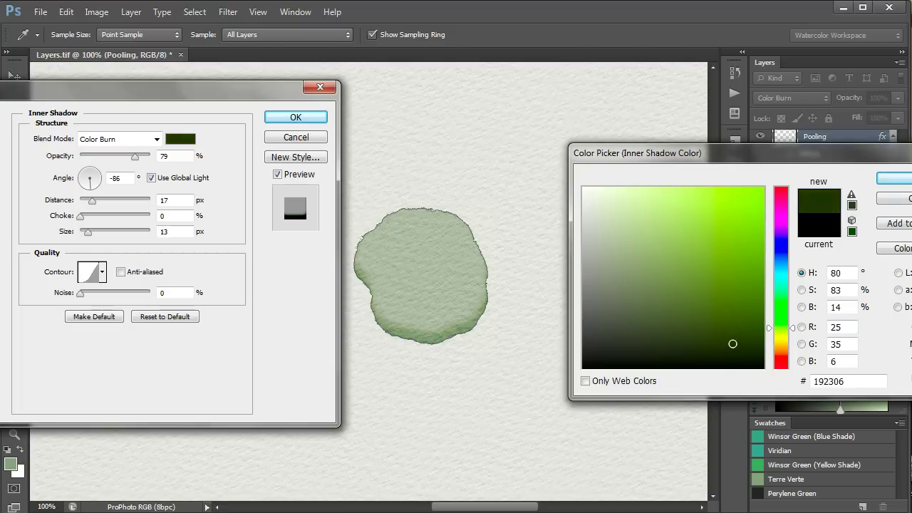
pyautogui.click(892, 178)
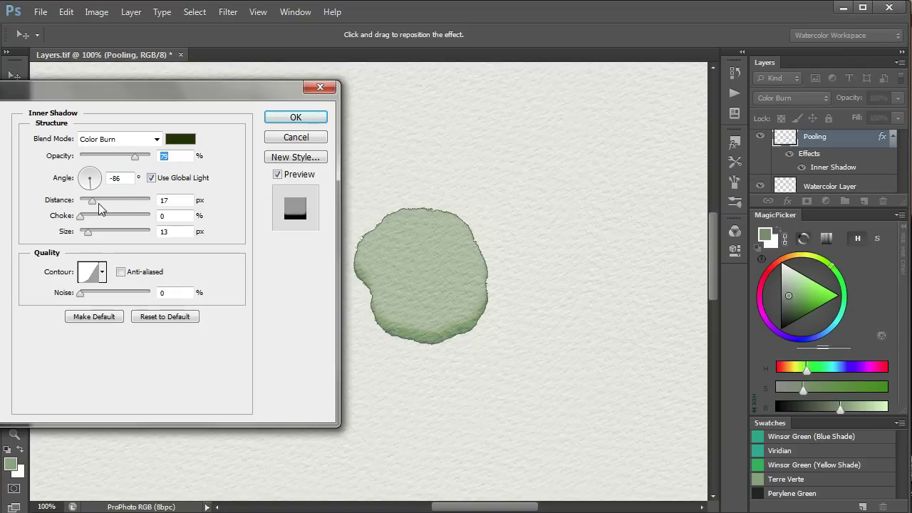
# Set the Pooling layer's inner shadow to 9 px size and an angle of about -78°, keeping the 17 px distance, and apply it.
pyautogui.moveTo(93, 204); pyautogui.dragTo(93, 206)
pyautogui.moveTo(88, 234)
pyautogui.mouseDown()
pyautogui.moveTo(96, 233)
pyautogui.moveTo(88, 233)
pyautogui.mouseUp()
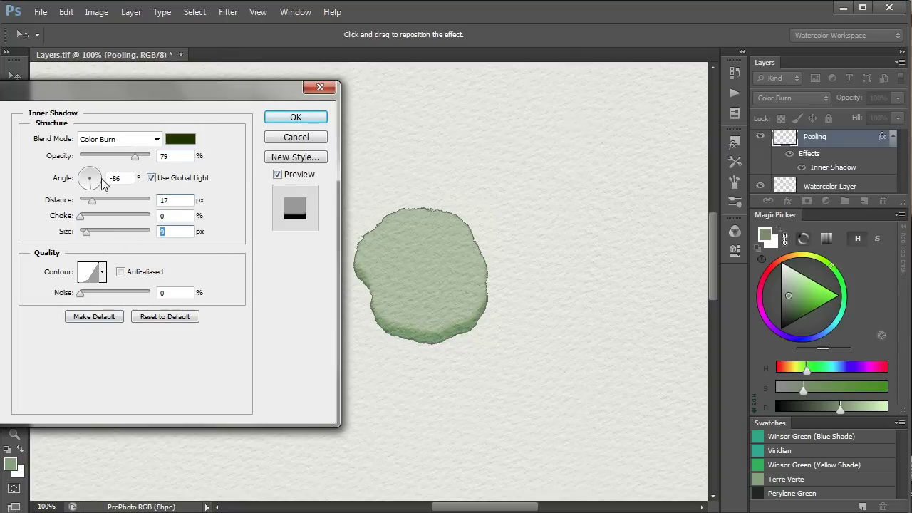
pyautogui.click(100, 182)
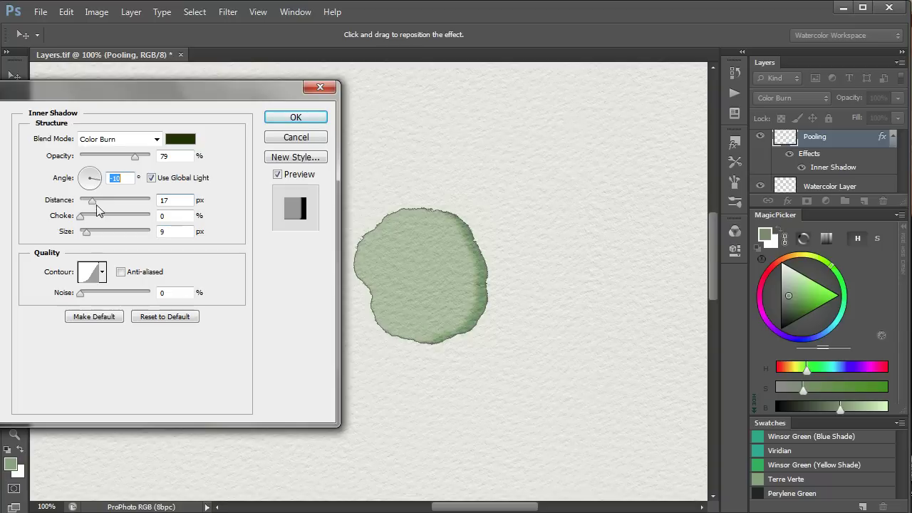
pyautogui.click(92, 176)
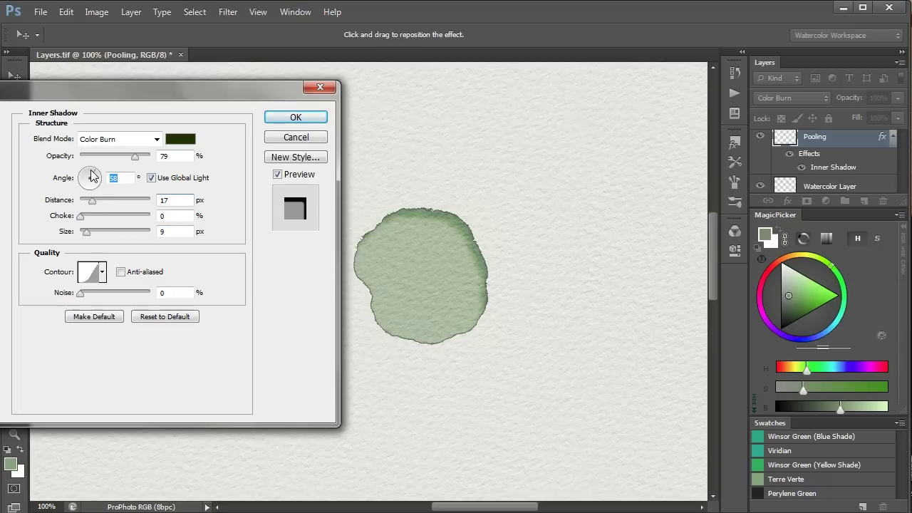
pyautogui.moveTo(91, 176)
pyautogui.mouseDown()
pyautogui.moveTo(80, 175)
pyautogui.moveTo(95, 207)
pyautogui.moveTo(91, 194)
pyautogui.mouseUp()
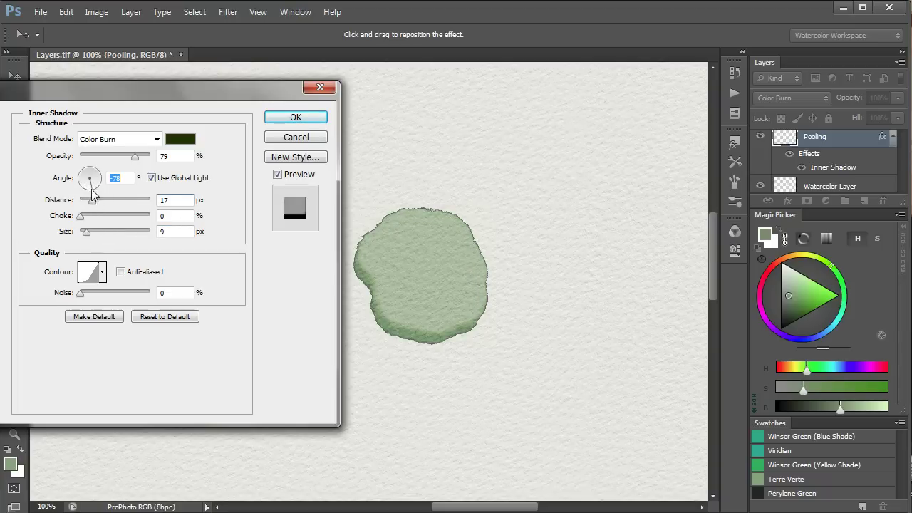
pyautogui.click(297, 118)
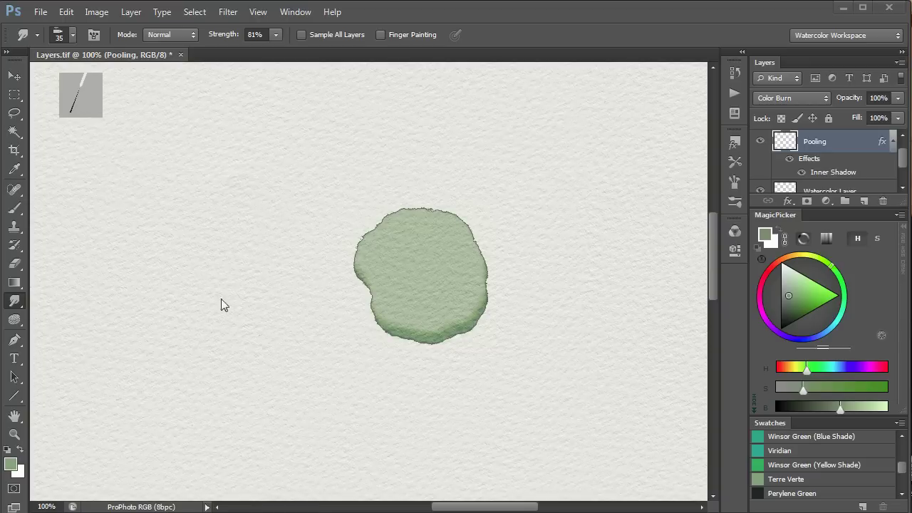
# Smudge the pooling along both sides and the lower edge of the green patch at 81% strength.
pyautogui.click(494, 288)
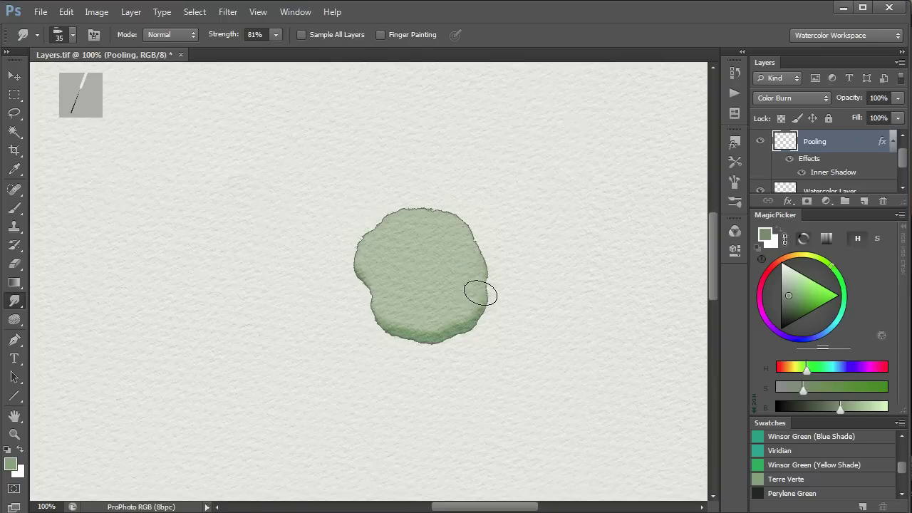
pyautogui.moveTo(481, 304)
pyautogui.mouseDown()
pyautogui.moveTo(456, 312)
pyautogui.moveTo(478, 316)
pyautogui.moveTo(463, 307)
pyautogui.mouseUp()
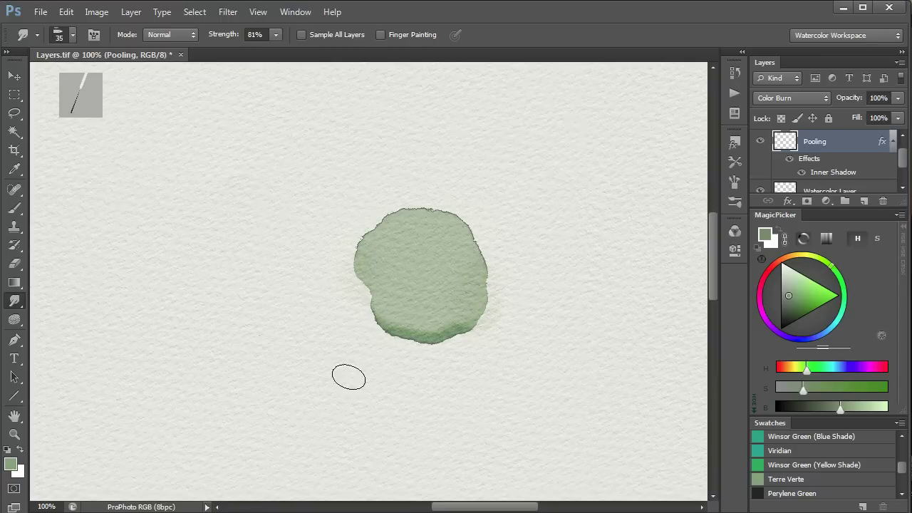
pyautogui.moveTo(371, 320)
pyautogui.mouseDown()
pyautogui.moveTo(366, 305)
pyautogui.moveTo(413, 312)
pyautogui.moveTo(413, 320)
pyautogui.moveTo(432, 304)
pyautogui.mouseUp()
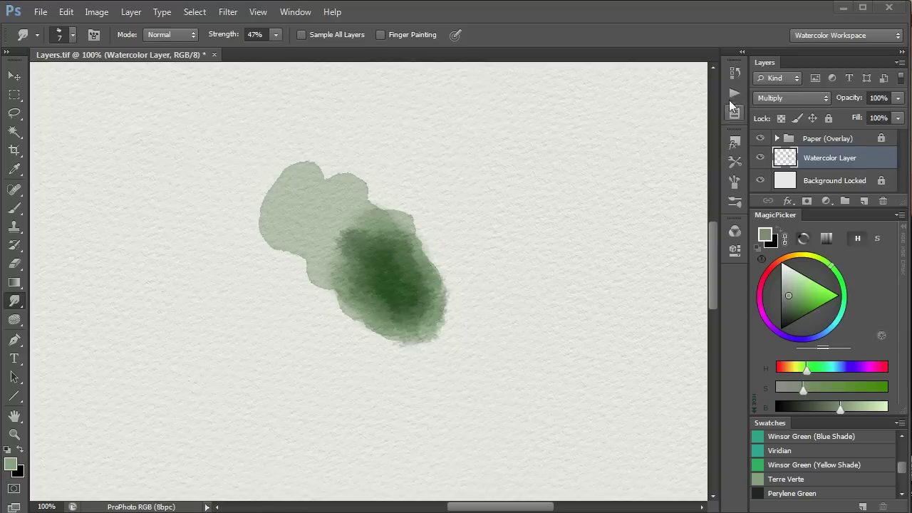
# Run the Scratch Brush action and paint fine white speckles over the green patch, including its dark area, on the Scratch layer.
pyautogui.click(734, 94)
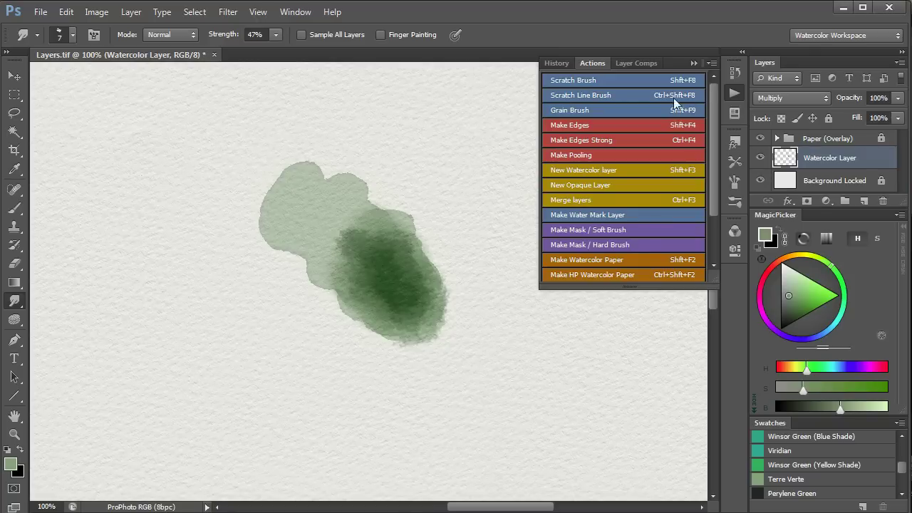
pyautogui.click(590, 80)
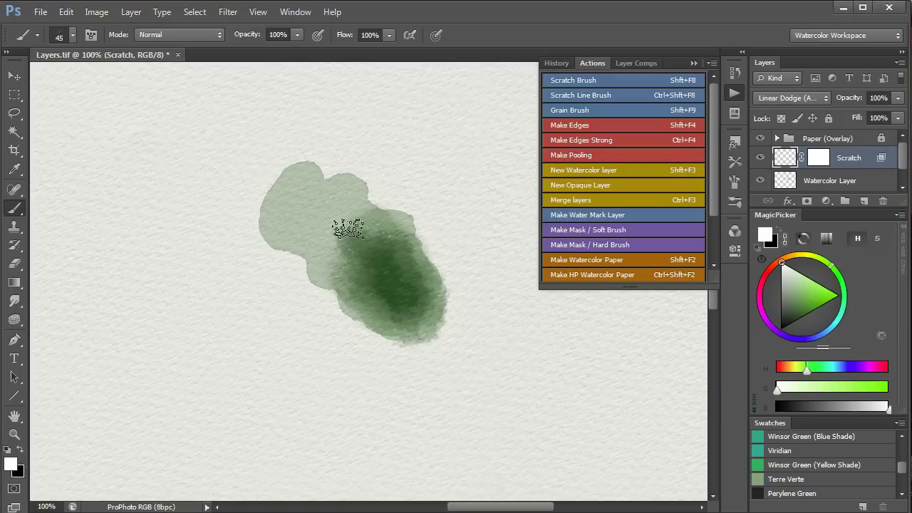
pyautogui.moveTo(348, 228)
pyautogui.mouseDown()
pyautogui.moveTo(386, 272)
pyautogui.moveTo(322, 209)
pyautogui.moveTo(369, 254)
pyautogui.mouseUp()
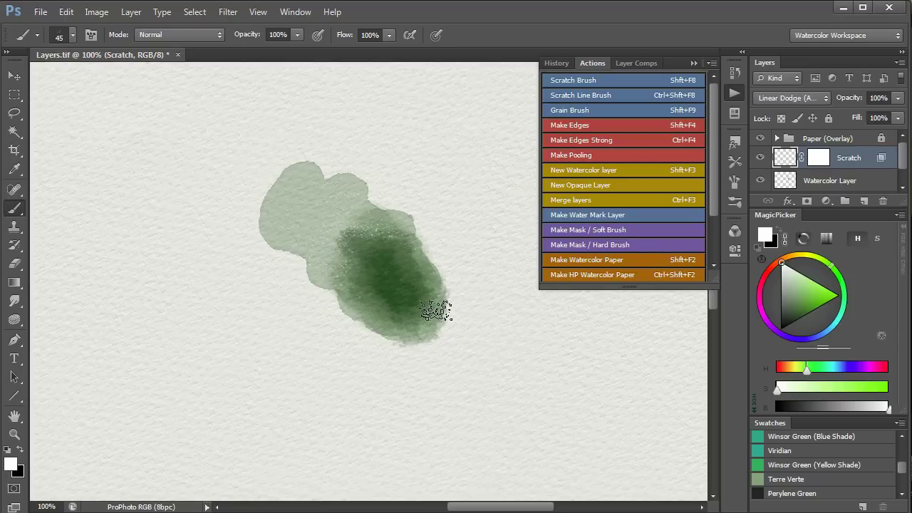
pyautogui.hotkey('ctrl', '+')
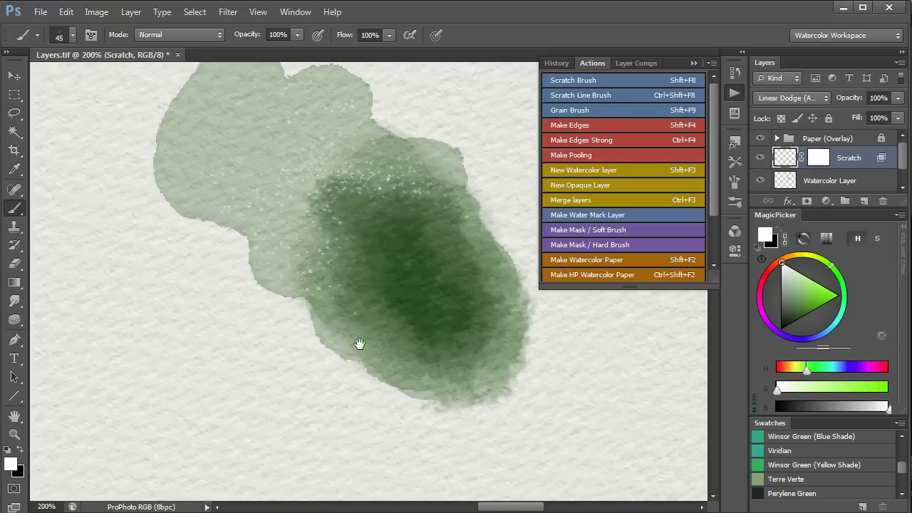
pyautogui.moveTo(387, 285); pyautogui.dragTo(420, 355)
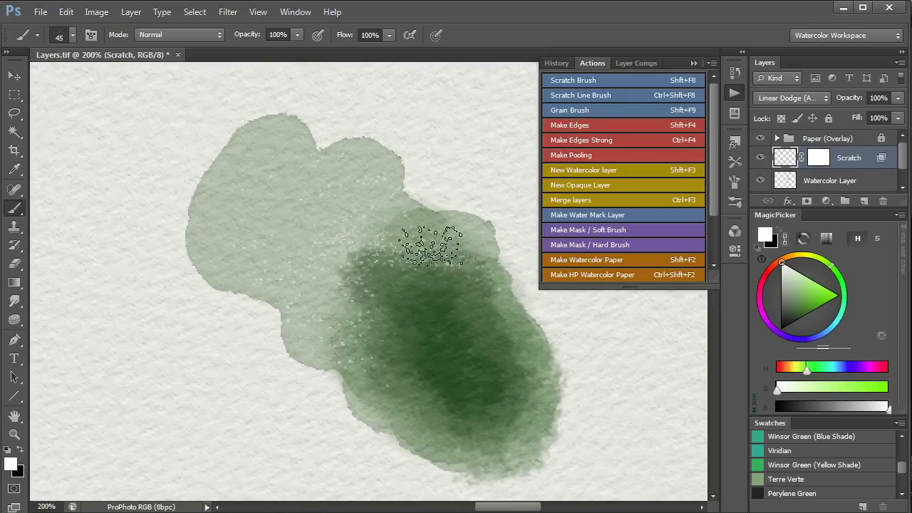
pyautogui.moveTo(393, 336); pyautogui.dragTo(428, 375)
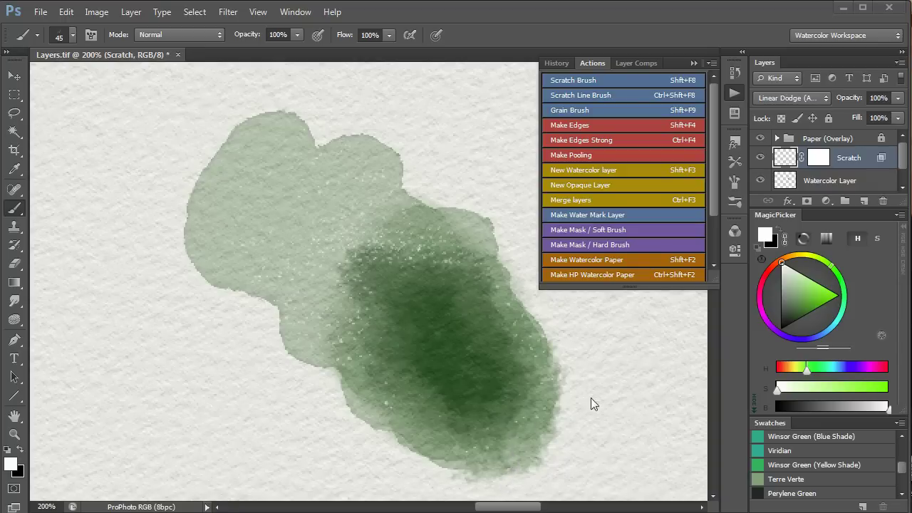
# Open the Scratch layer's blending options and try the Underlying Layer black Blend If slider at 0 and at 136.
pyautogui.doubleClick(882, 159)
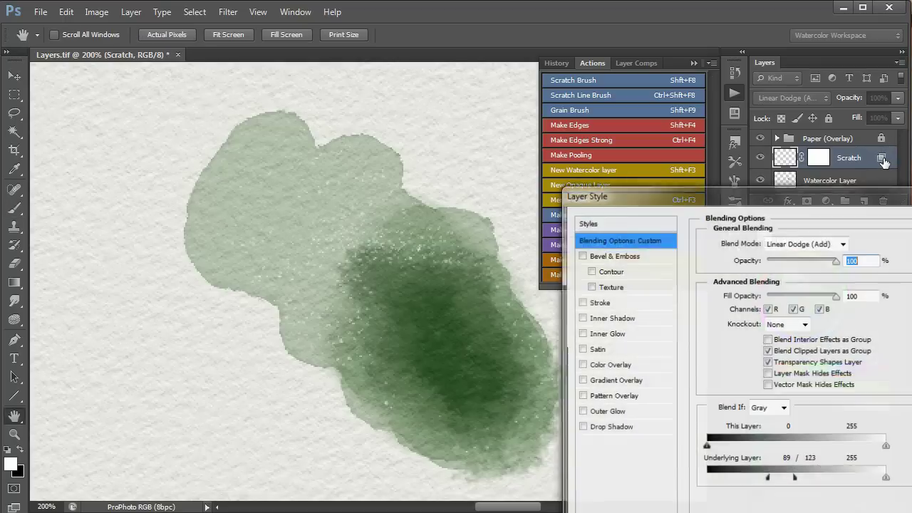
pyautogui.moveTo(858, 189); pyautogui.dragTo(815, 14)
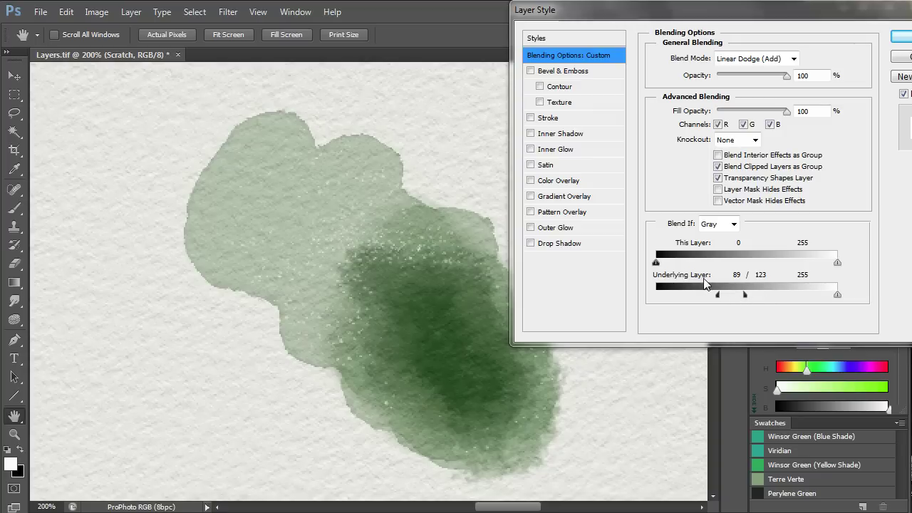
pyautogui.click(746, 296)
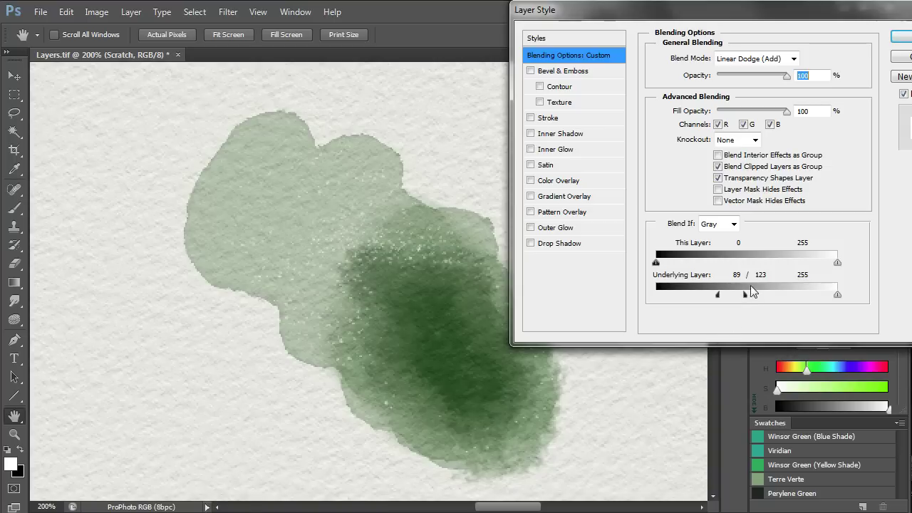
pyautogui.moveTo(744, 295); pyautogui.dragTo(650, 296)
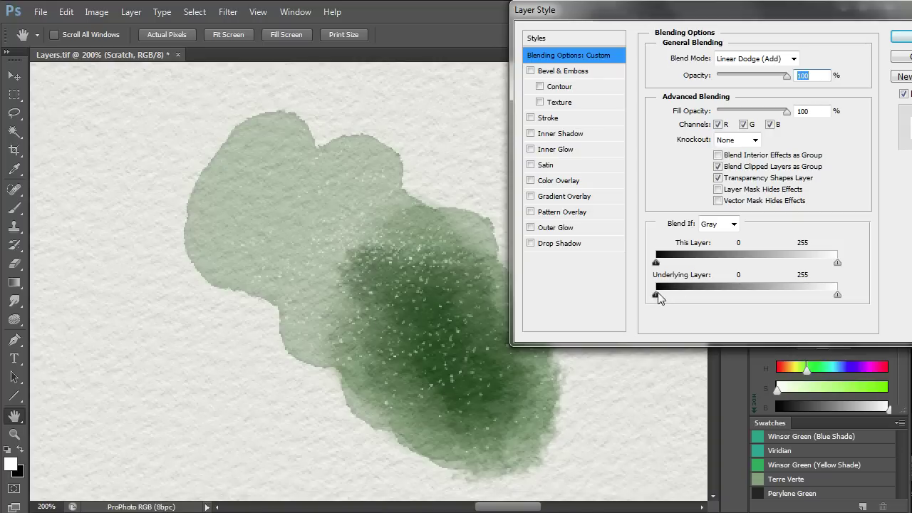
pyautogui.moveTo(657, 295); pyautogui.dragTo(753, 295)
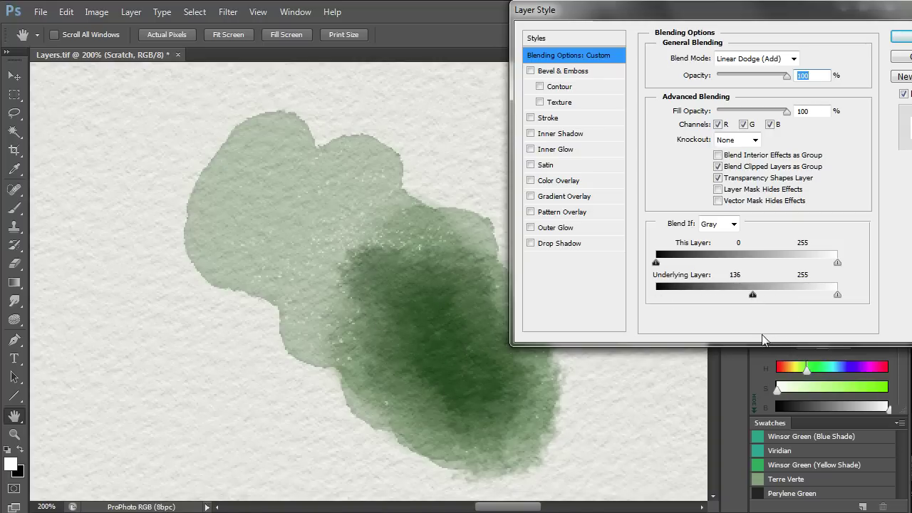
# Split the Underlying Layer black Blend If slider to 53 / 90 for a softer transition.
pyautogui.press('alt')
pyautogui.moveTo(752, 295); pyautogui.dragTo(691, 300)
pyautogui.moveTo(755, 293); pyautogui.dragTo(721, 300)
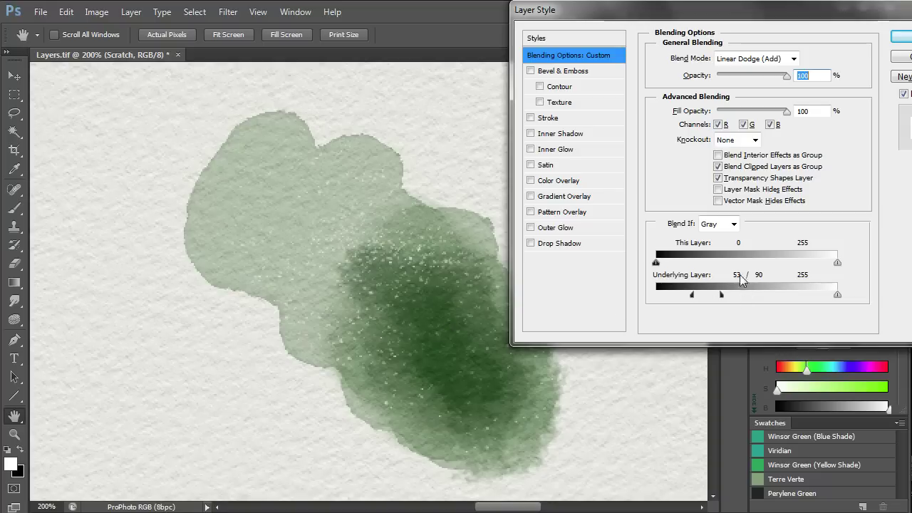
# Try the Underlying Layer white Blend If slider split at 120 / 217 with black at 0, and return white to 255.
pyautogui.moveTo(721, 295); pyautogui.dragTo(656, 295)
pyautogui.moveTo(837, 296); pyautogui.dragTo(810, 294)
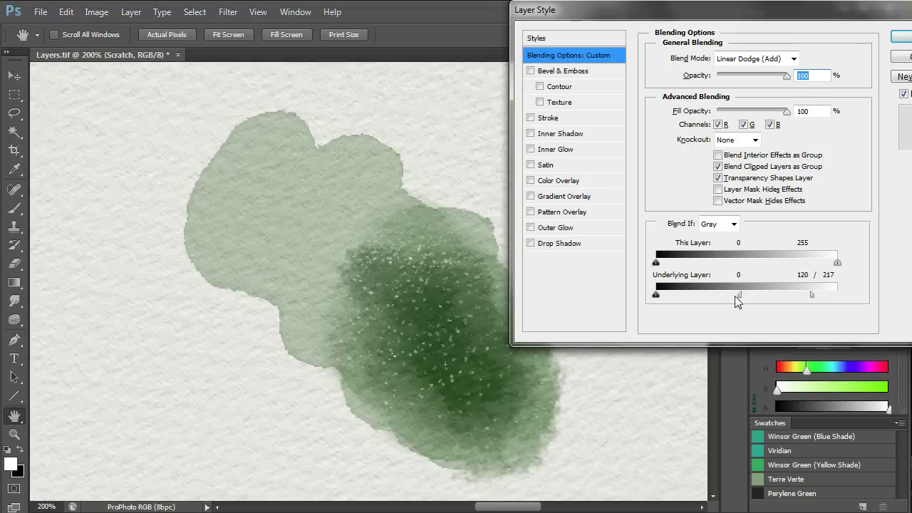
pyautogui.moveTo(737, 296); pyautogui.dragTo(823, 295)
pyautogui.moveTo(830, 294); pyautogui.dragTo(838, 294)
# Split the Scratch layer's Underlying Layer black Blend If slider to 53 / 78 and apply the blending options.
pyautogui.moveTo(656, 294); pyautogui.dragTo(695, 304)
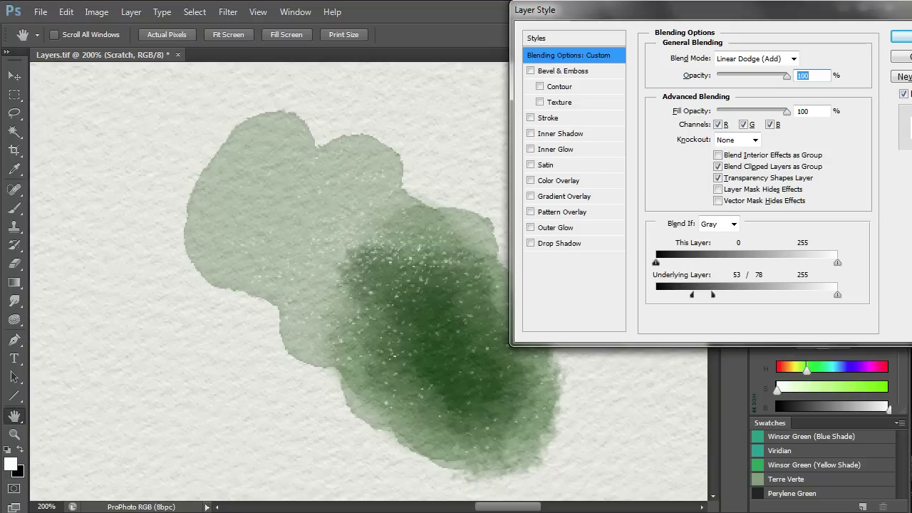
pyautogui.press('Return')
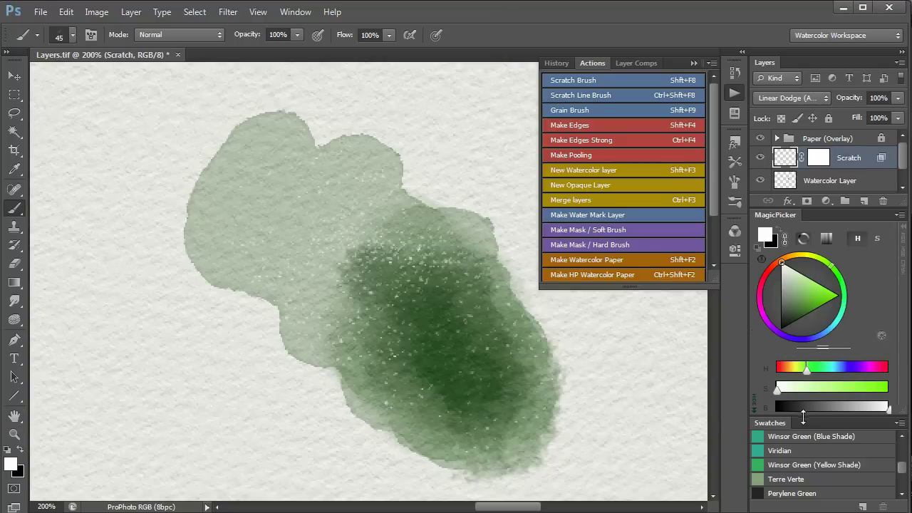
pyautogui.press('e')
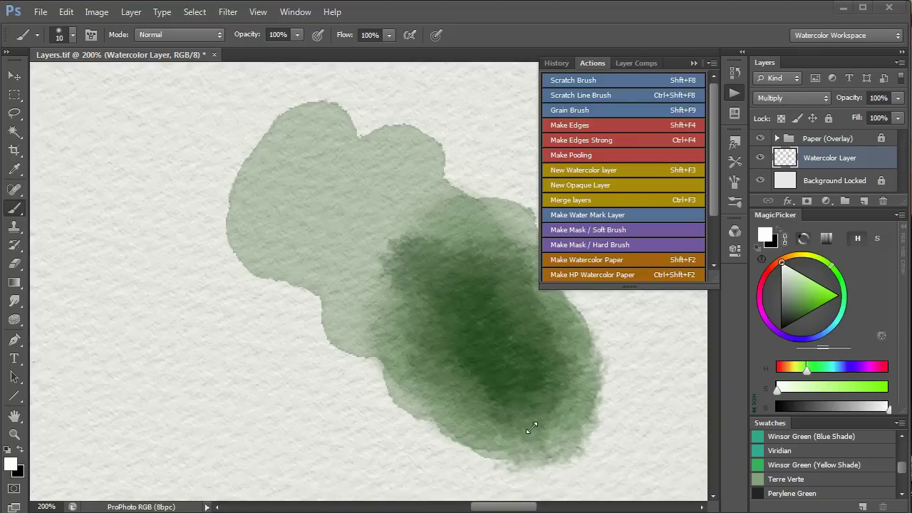
# Run the Scratch Line Brush action and paint one thick white scratch at brush size 27 and five thin ones at size 10 across the patch.
pyautogui.click(578, 95)
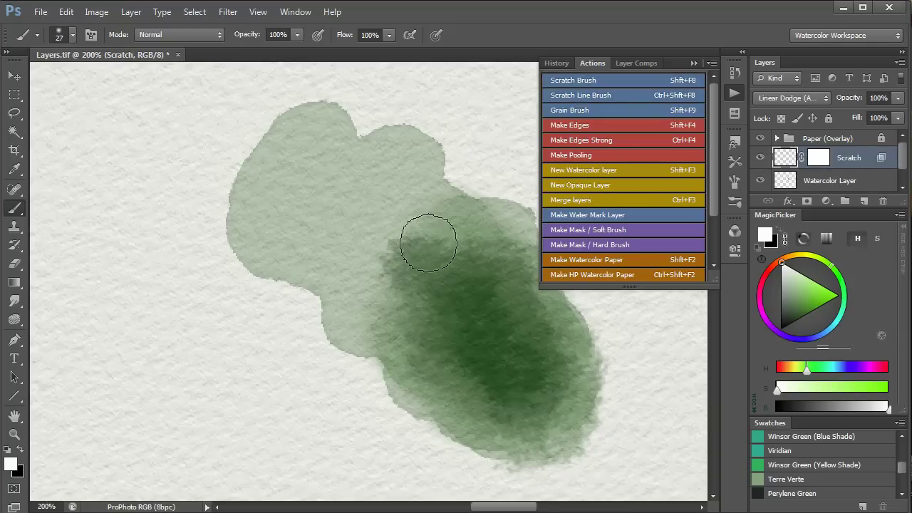
pyautogui.moveTo(340, 178); pyautogui.dragTo(366, 253)
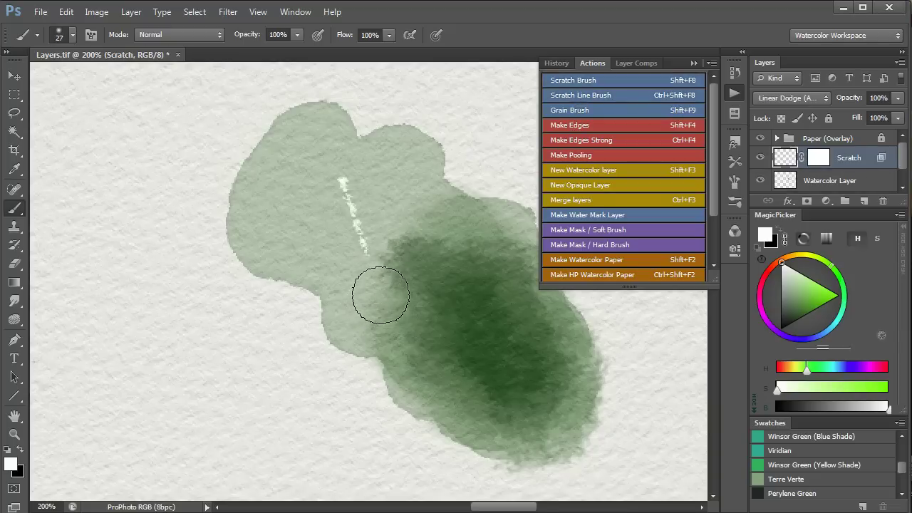
pyautogui.press('[')
pyautogui.press('[')
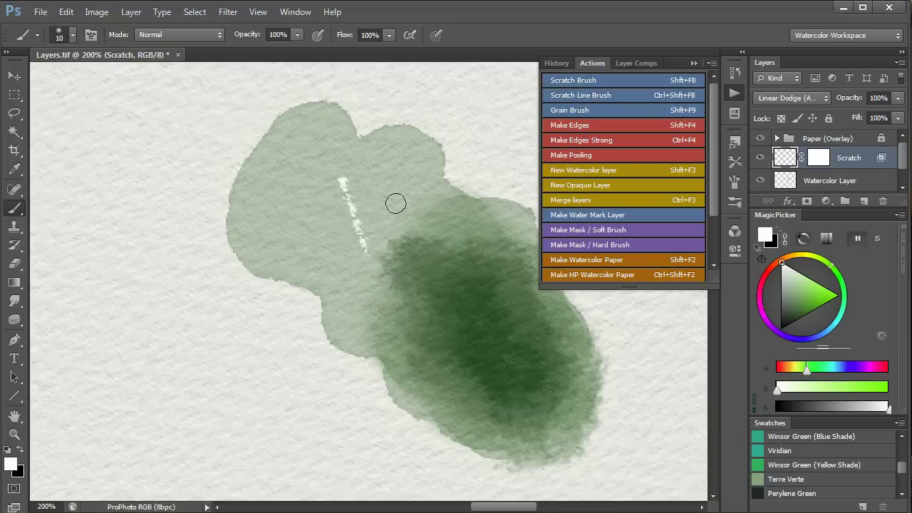
pyautogui.moveTo(389, 181); pyautogui.dragTo(403, 241)
pyautogui.moveTo(422, 178); pyautogui.dragTo(452, 265)
pyautogui.moveTo(325, 212); pyautogui.dragTo(381, 354)
pyautogui.moveTo(437, 397); pyautogui.dragTo(470, 387)
pyautogui.moveTo(559, 310); pyautogui.dragTo(570, 420)
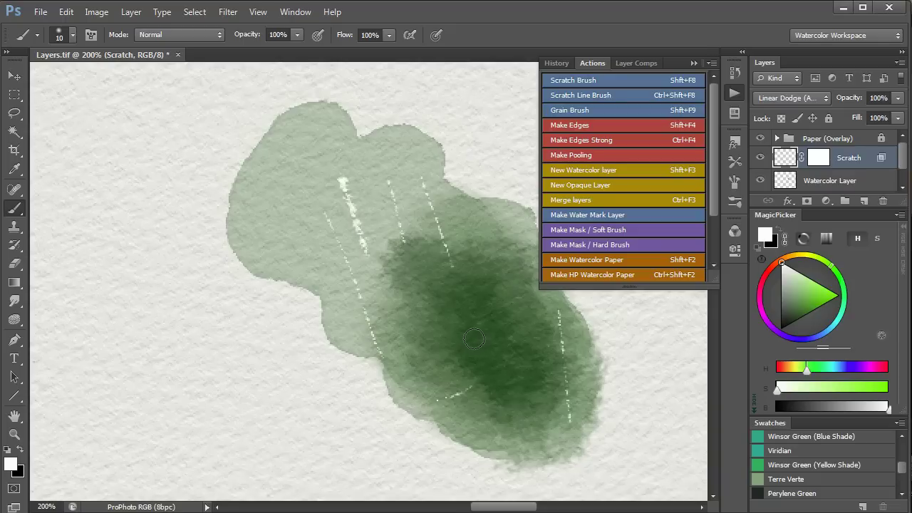
# Set the Scratch layer's split Underlying Layer black Blend If slider to 61 / 93 and apply the blending options.
pyautogui.click(693, 63)
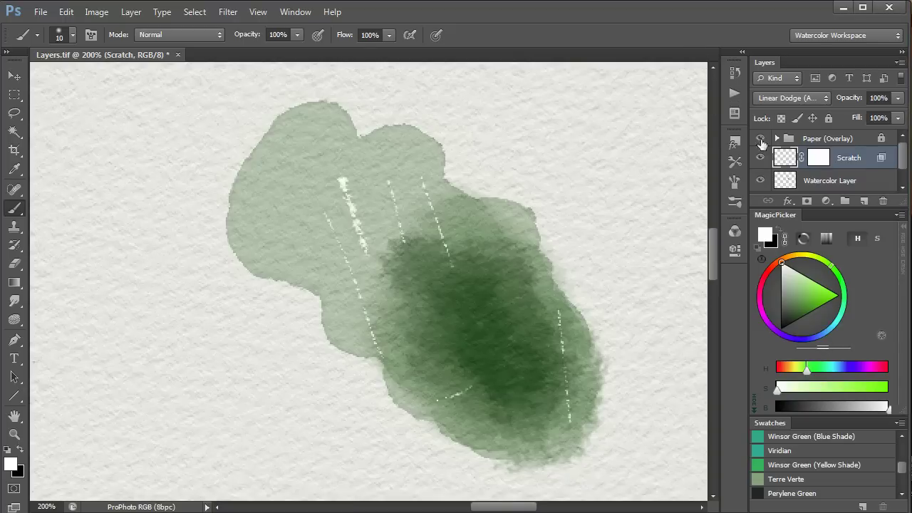
pyautogui.doubleClick(882, 160)
pyautogui.moveTo(838, 16); pyautogui.dragTo(172, 47)
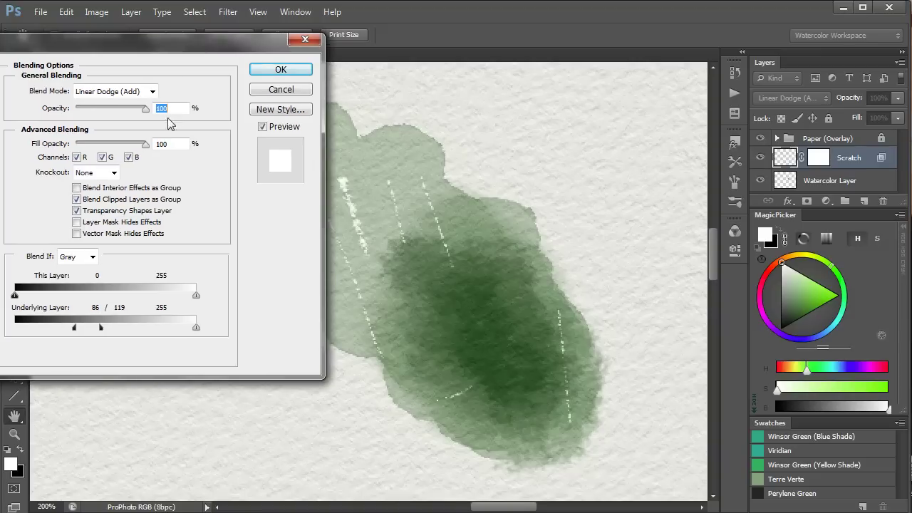
pyautogui.moveTo(100, 327)
pyautogui.mouseDown()
pyautogui.moveTo(20, 328)
pyautogui.moveTo(82, 328)
pyautogui.mouseUp()
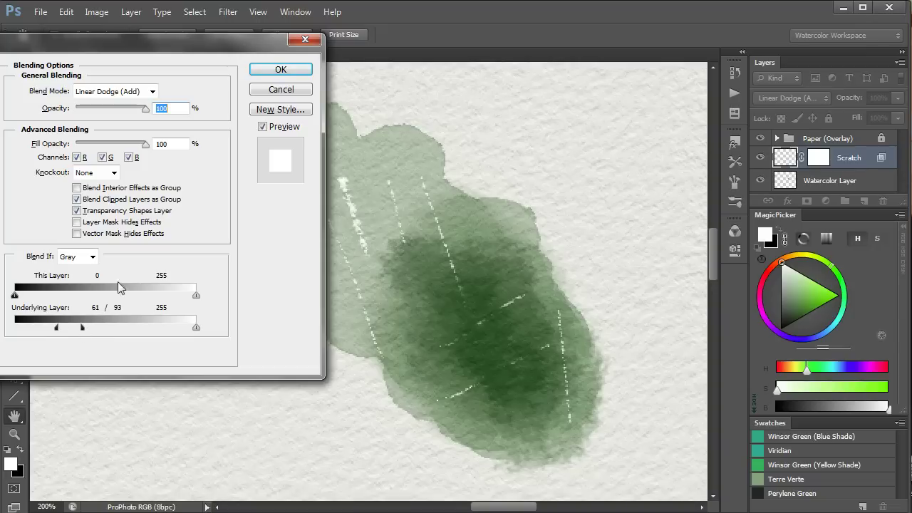
pyautogui.click(280, 70)
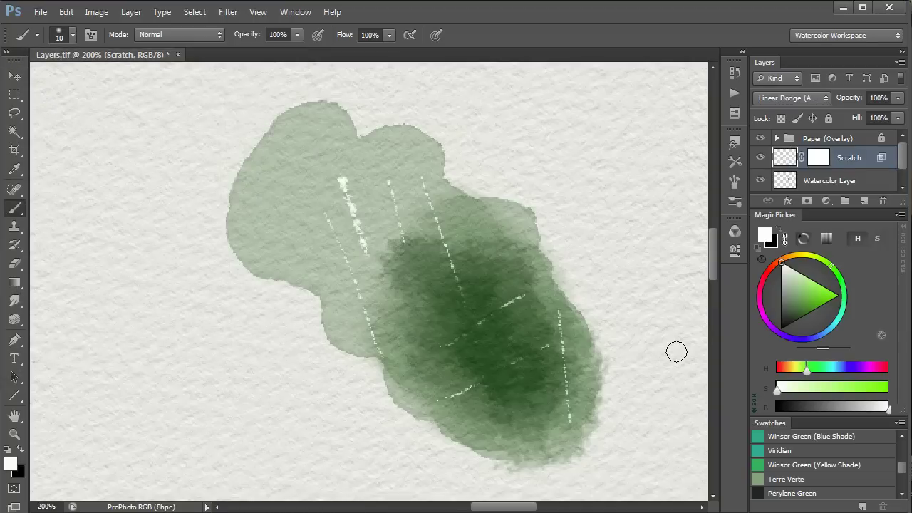
# Run the Grain Brush action and scatter black paint grain specks over the dark green area at brush size 7.
pyautogui.hotkey('ctrl', '-')
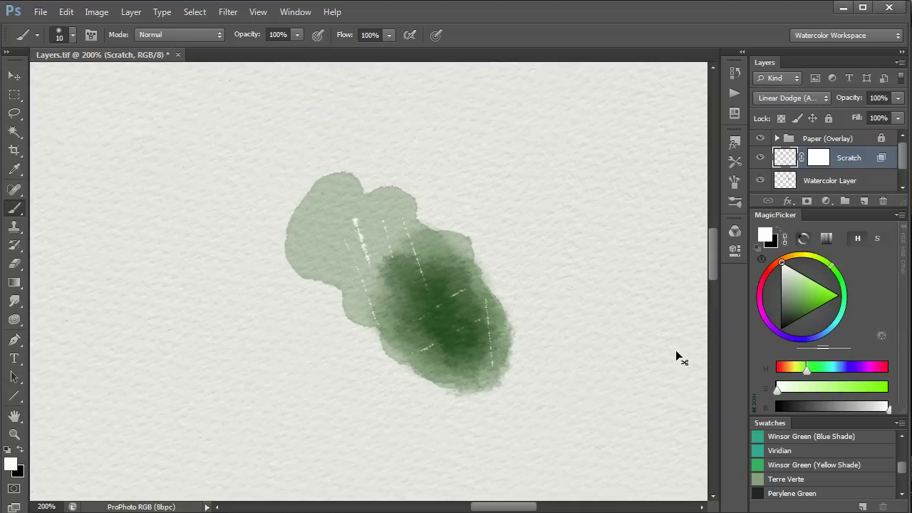
pyautogui.hotkey('ctrl', '-')
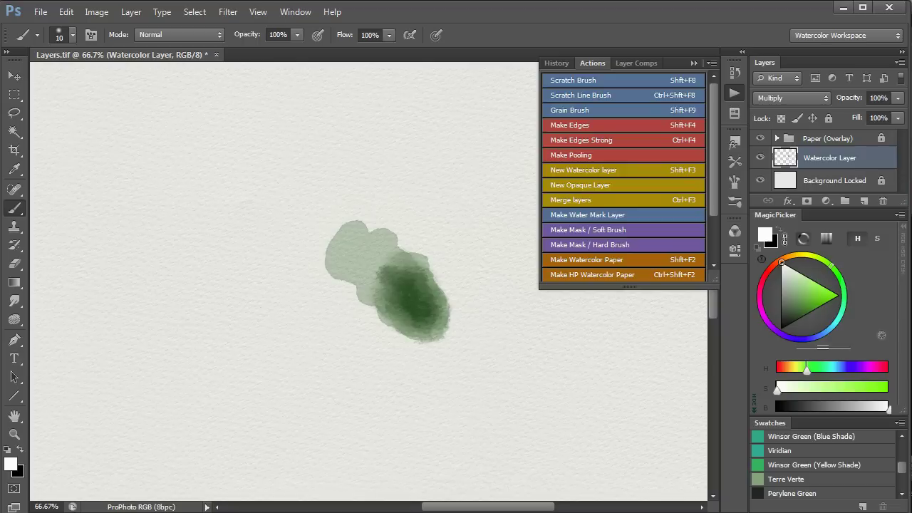
pyautogui.click(576, 112)
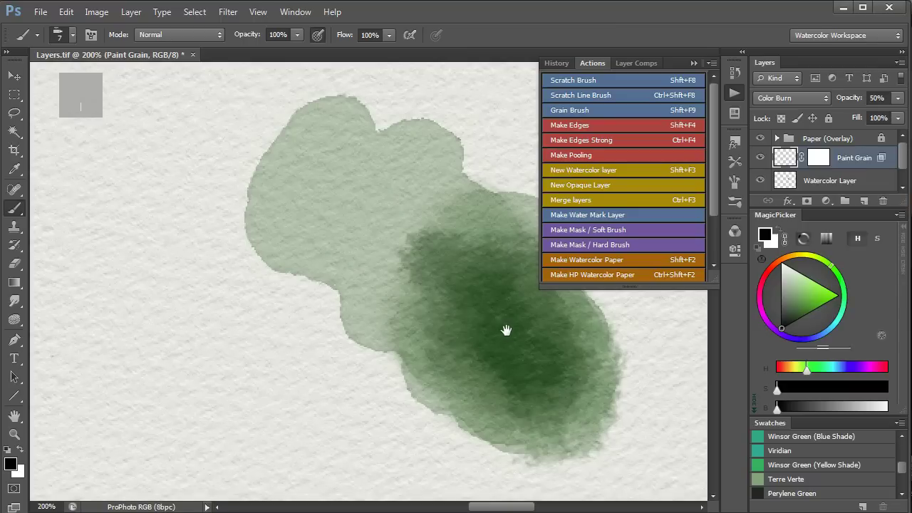
pyautogui.moveTo(506, 329)
pyautogui.mouseDown()
pyautogui.moveTo(476, 335)
pyautogui.moveTo(398, 310)
pyautogui.moveTo(384, 331)
pyautogui.moveTo(334, 214)
pyautogui.moveTo(444, 260)
pyautogui.moveTo(463, 382)
pyautogui.moveTo(320, 271)
pyautogui.mouseUp()
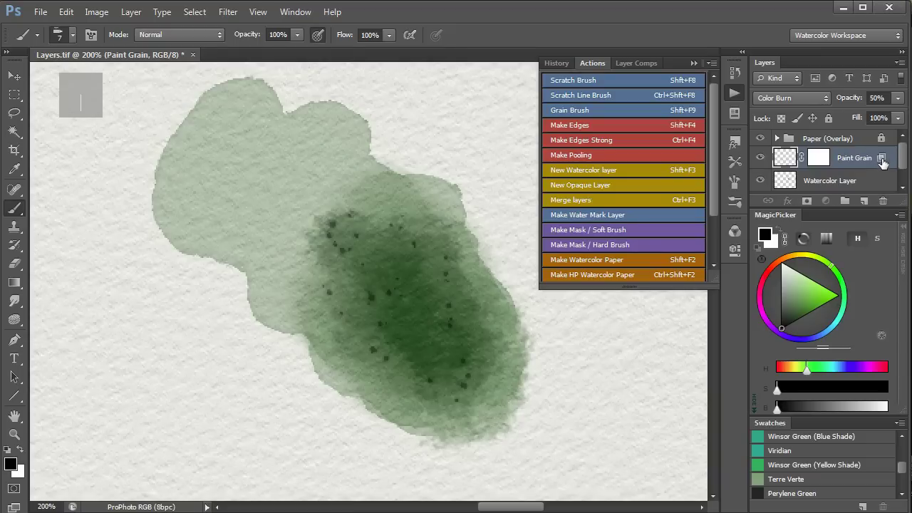
# Raise both halves of the Paint Grain layer's Underlying Layer white Blend If slider to allow grain on the pale green area.
pyautogui.doubleClick(882, 163)
pyautogui.moveTo(560, 168)
pyautogui.mouseDown()
pyautogui.moveTo(644, 154)
pyautogui.moveTo(784, 51)
pyautogui.mouseUp()
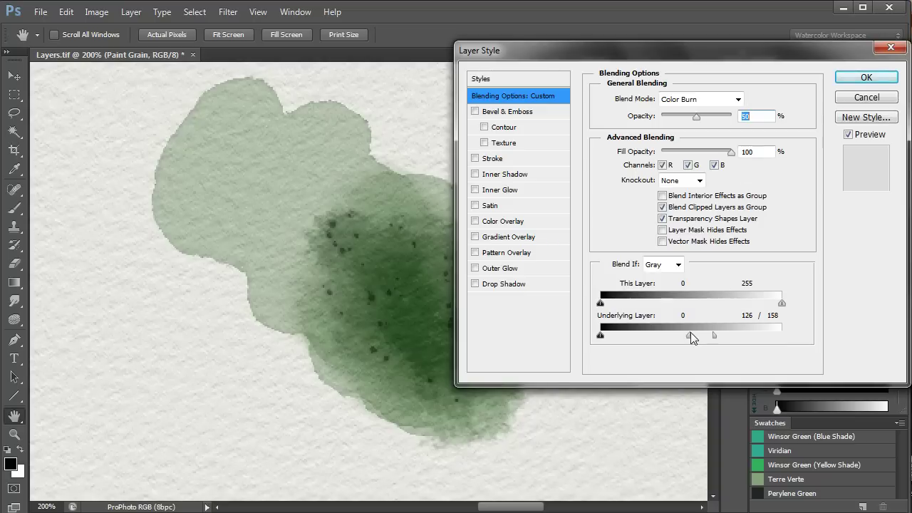
pyautogui.moveTo(690, 333); pyautogui.dragTo(728, 334)
pyautogui.press('alt')
pyautogui.moveTo(712, 336); pyautogui.dragTo(731, 334)
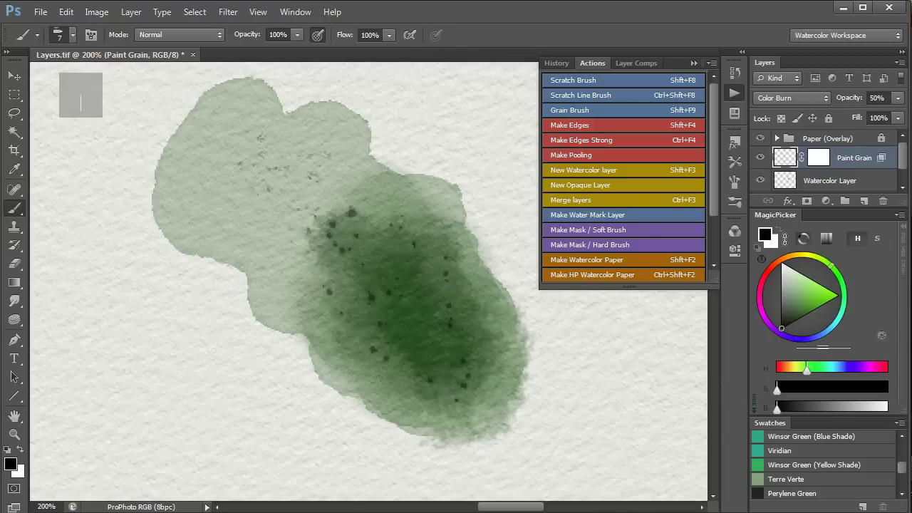
# Erase some grain specks along the upper-left side of the dark green area with the Eraser at size 30.
pyautogui.hotkey('ctrl', '-')
pyautogui.hotkey('ctrl', '-')
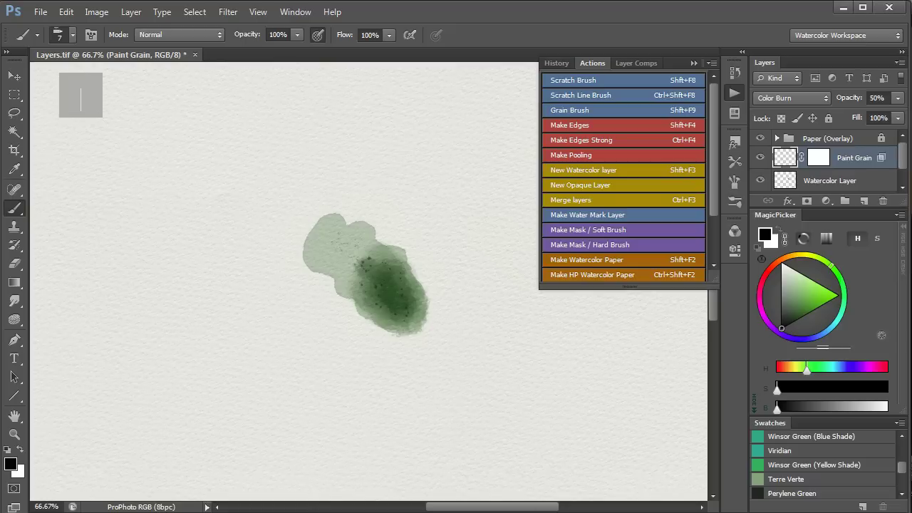
pyautogui.press('e')
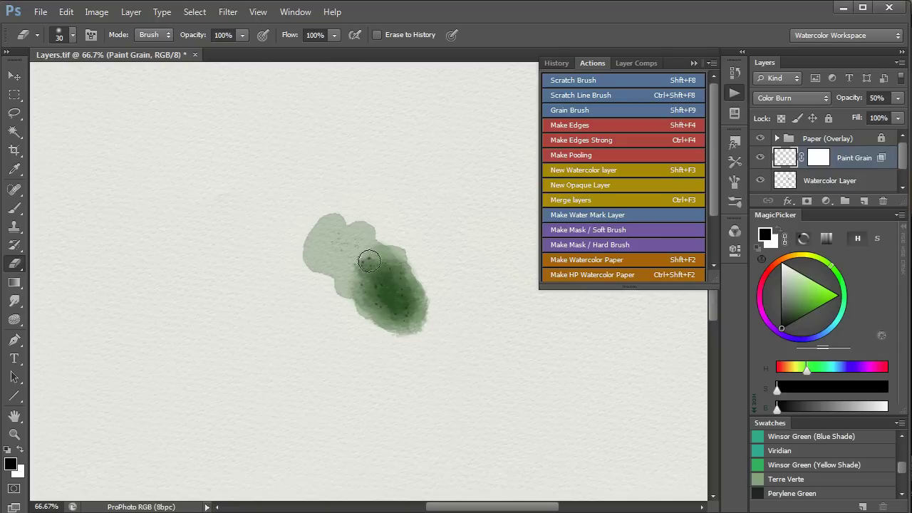
pyautogui.moveTo(370, 261)
pyautogui.mouseDown()
pyautogui.moveTo(403, 315)
pyautogui.moveTo(390, 294)
pyautogui.moveTo(410, 313)
pyautogui.moveTo(420, 305)
pyautogui.moveTo(403, 333)
pyautogui.moveTo(371, 300)
pyautogui.mouseUp()
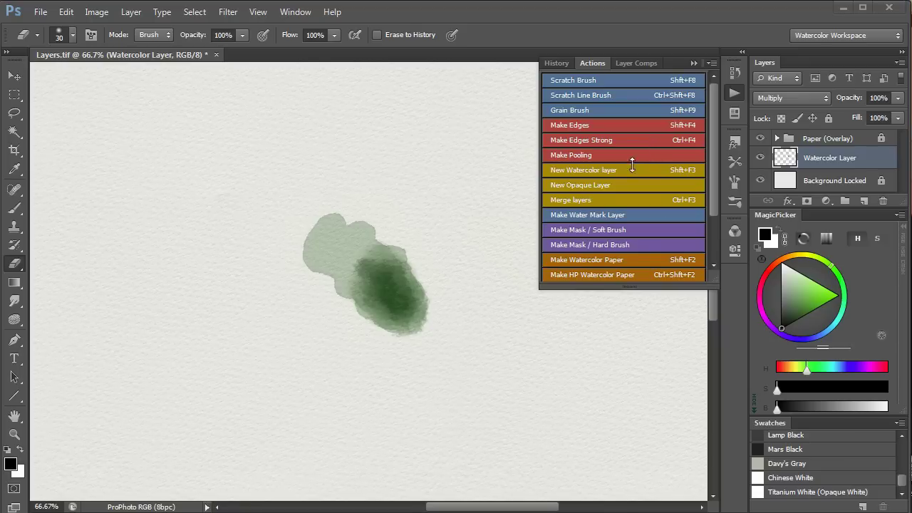
# Run the New Opaque Layer action and paint white strokes at 60% opacity over the lower-right part of the dark green area.
pyautogui.click(584, 185)
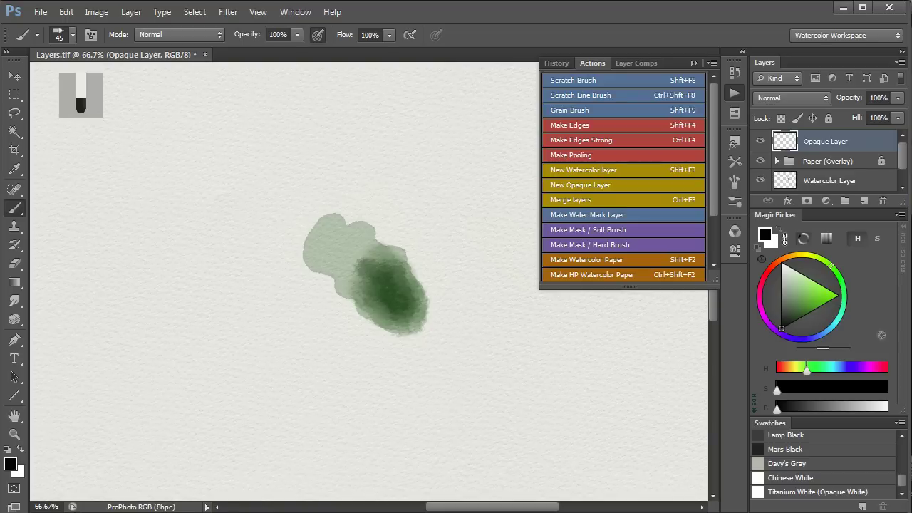
pyautogui.press('6')
pyautogui.press('x')
pyautogui.moveTo(365, 275); pyautogui.dragTo(337, 249)
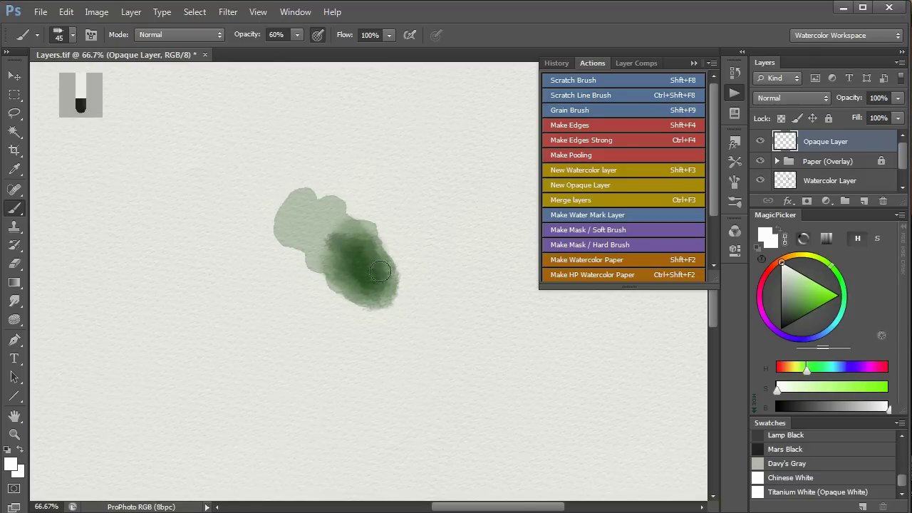
pyautogui.moveTo(376, 271)
pyautogui.mouseDown()
pyautogui.moveTo(371, 295)
pyautogui.moveTo(387, 295)
pyautogui.moveTo(387, 266)
pyautogui.moveTo(392, 303)
pyautogui.moveTo(383, 269)
pyautogui.moveTo(386, 301)
pyautogui.moveTo(357, 326)
pyautogui.moveTo(376, 255)
pyautogui.moveTo(367, 274)
pyautogui.mouseUp()
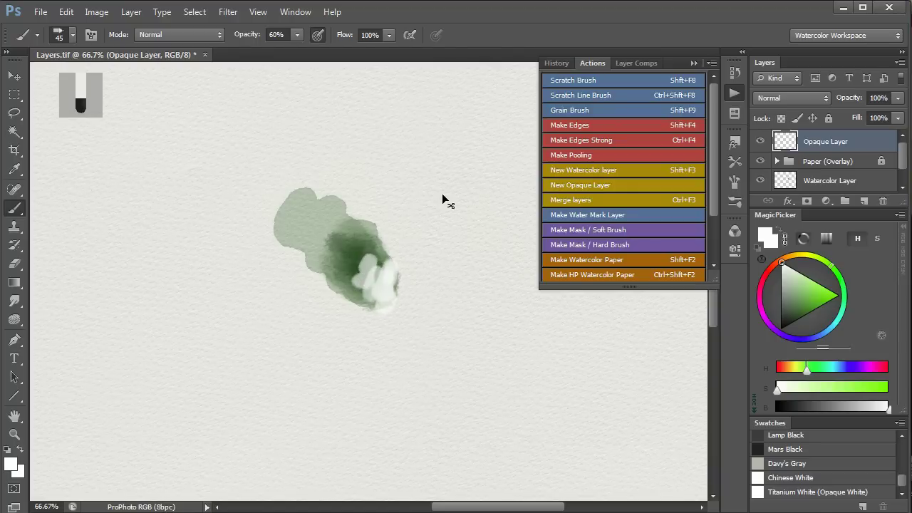
# Paint more overlapping white strokes across the patch's lower-right edge onto the paper, and turn off pressure control for opacity.
pyautogui.hotkey('ctrl', '+')
pyautogui.hotkey('ctrl', '+')
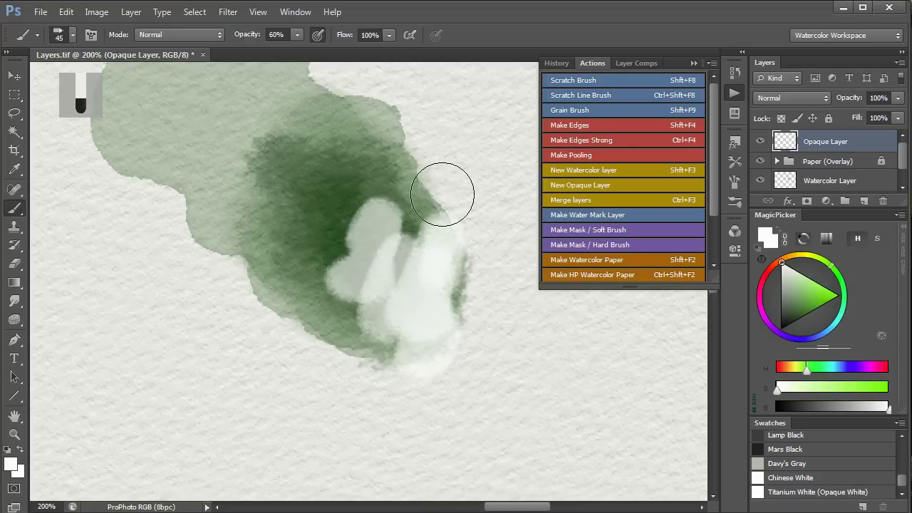
pyautogui.moveTo(363, 303)
pyautogui.mouseDown()
pyautogui.moveTo(368, 326)
pyautogui.moveTo(387, 320)
pyautogui.moveTo(407, 269)
pyautogui.moveTo(442, 275)
pyautogui.moveTo(461, 307)
pyautogui.moveTo(391, 240)
pyautogui.moveTo(407, 240)
pyautogui.moveTo(405, 218)
pyautogui.moveTo(441, 204)
pyautogui.moveTo(471, 259)
pyautogui.moveTo(469, 361)
pyautogui.moveTo(484, 210)
pyautogui.moveTo(498, 249)
pyautogui.moveTo(459, 357)
pyautogui.moveTo(434, 373)
pyautogui.moveTo(487, 434)
pyautogui.mouseUp()
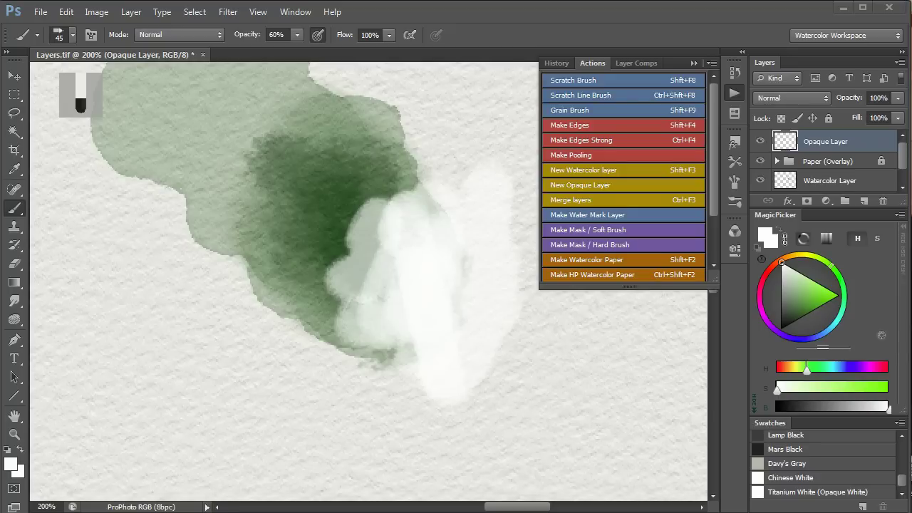
pyautogui.click(318, 35)
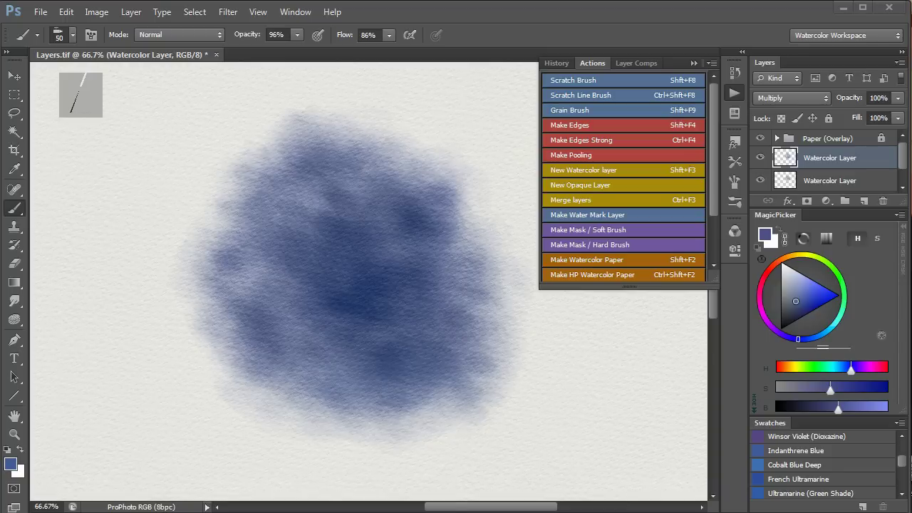
# Run the Make Water Mark Layer action and dab seven water marks across the blue patch at brush size 72.
pyautogui.click(581, 214)
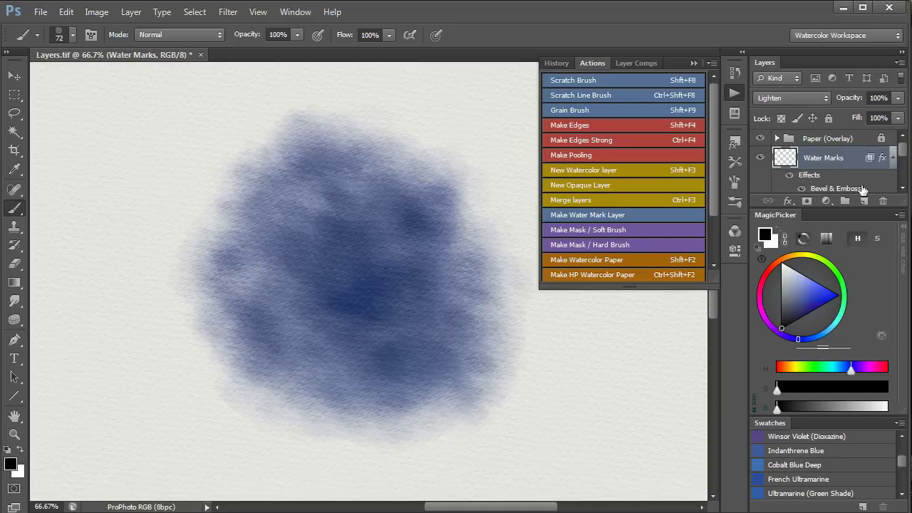
pyautogui.click(903, 191)
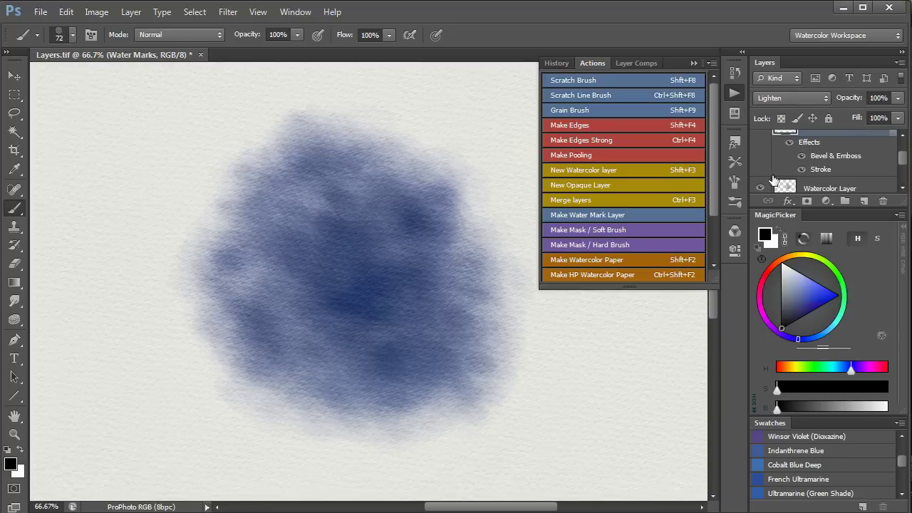
pyautogui.scroll(2, 904, 147)
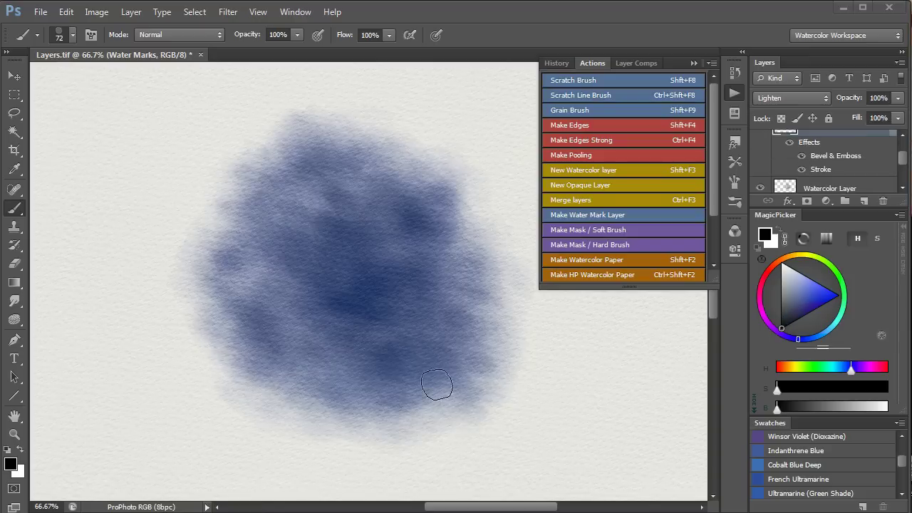
pyautogui.click(297, 231)
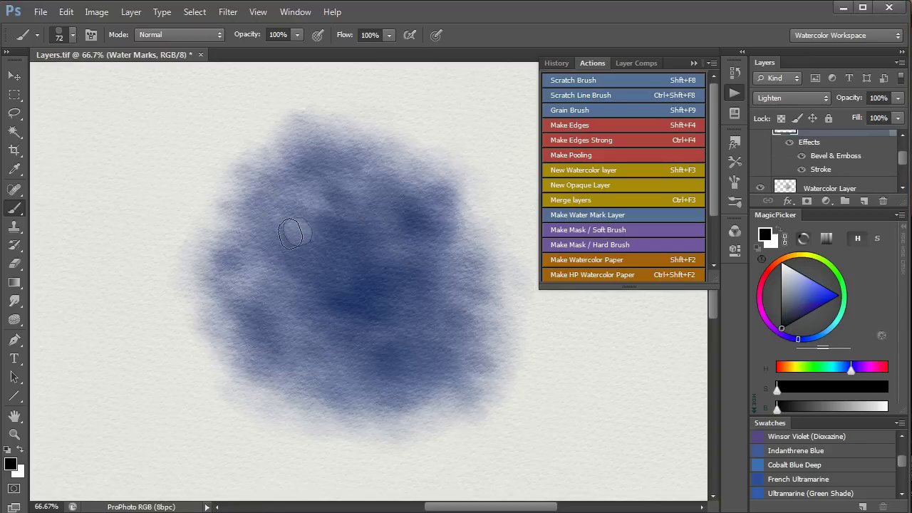
pyautogui.click(375, 202)
pyautogui.click(406, 264)
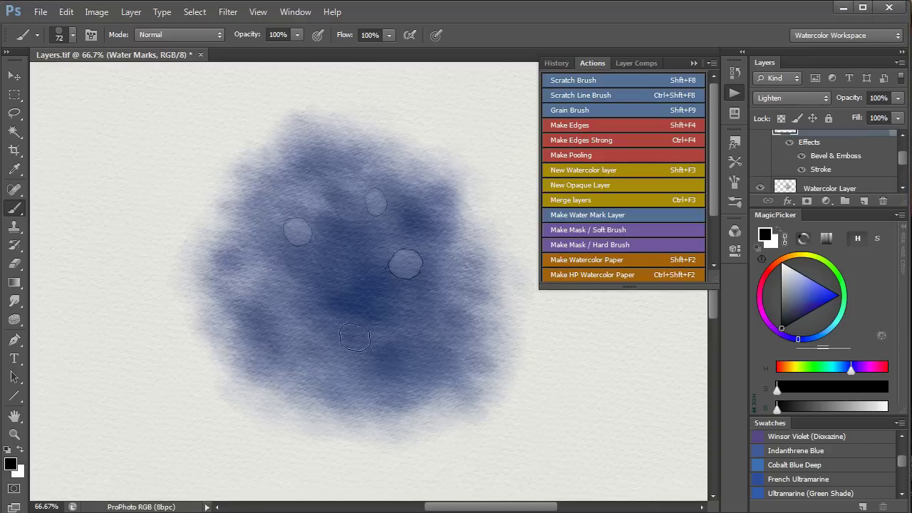
pyautogui.click(300, 327)
pyautogui.click(407, 324)
pyautogui.click(366, 289)
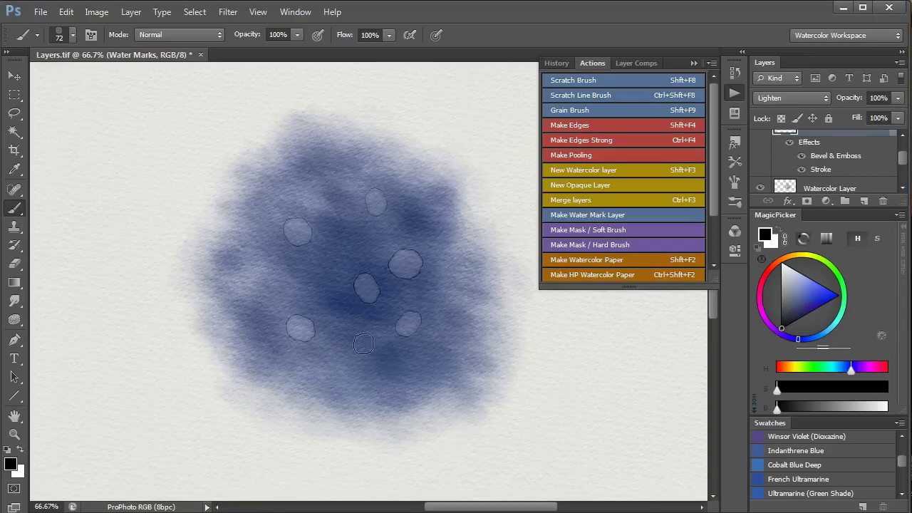
pyautogui.click(361, 367)
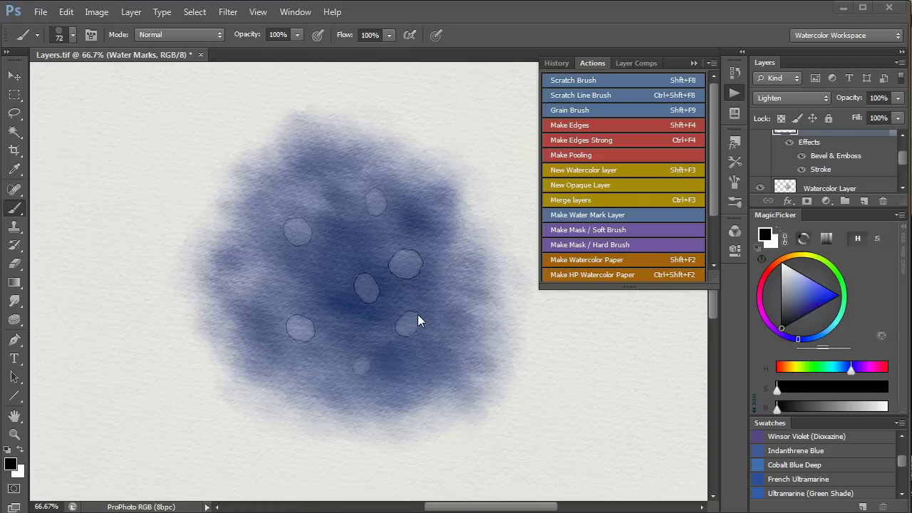
# Set the Water Marks layer's Bevel & Emboss to depth 205%, size 13 px and shadow opacity 56%, and apply it.
pyautogui.doubleClick(829, 158)
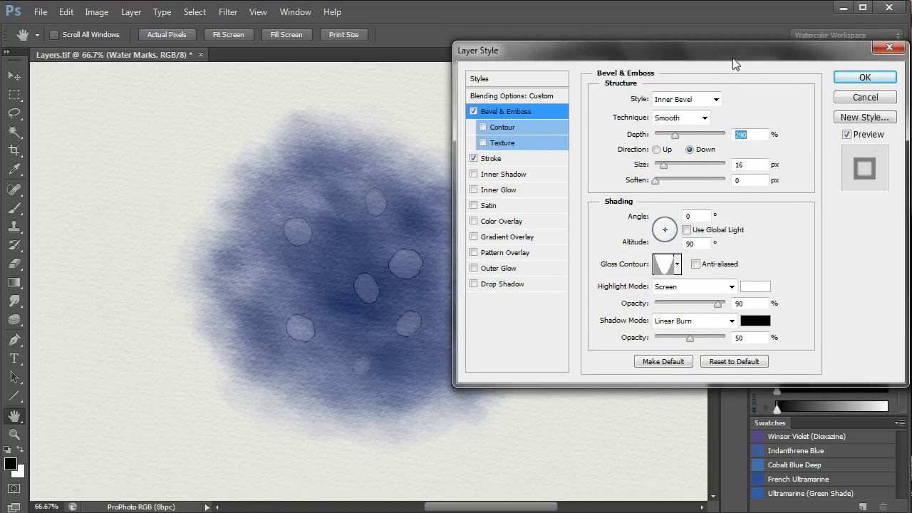
pyautogui.moveTo(676, 136)
pyautogui.mouseDown()
pyautogui.moveTo(659, 138)
pyautogui.moveTo(690, 135)
pyautogui.moveTo(668, 139)
pyautogui.mouseUp()
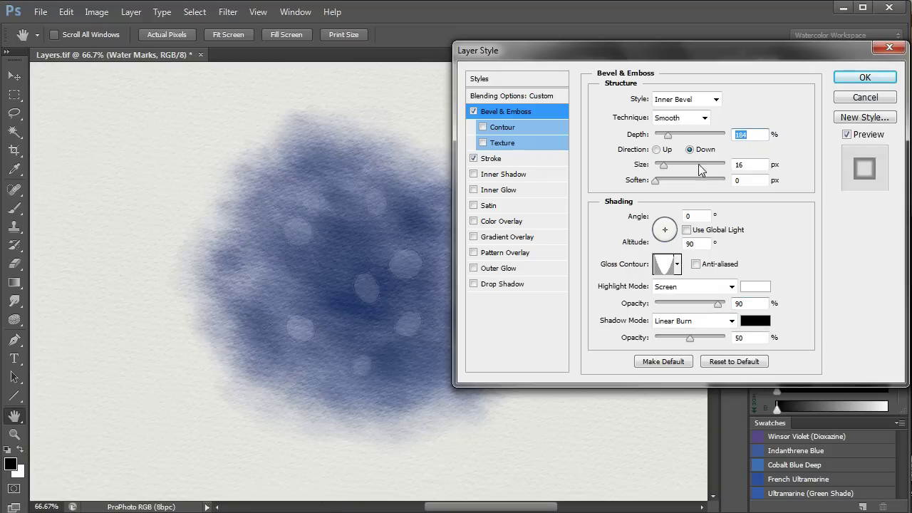
pyautogui.moveTo(669, 132)
pyautogui.mouseDown()
pyautogui.moveTo(682, 131)
pyautogui.moveTo(669, 133)
pyautogui.mouseUp()
pyautogui.moveTo(663, 165); pyautogui.dragTo(662, 171)
pyautogui.moveTo(692, 339)
pyautogui.mouseDown()
pyautogui.moveTo(715, 341)
pyautogui.moveTo(657, 340)
pyautogui.moveTo(694, 337)
pyautogui.mouseUp()
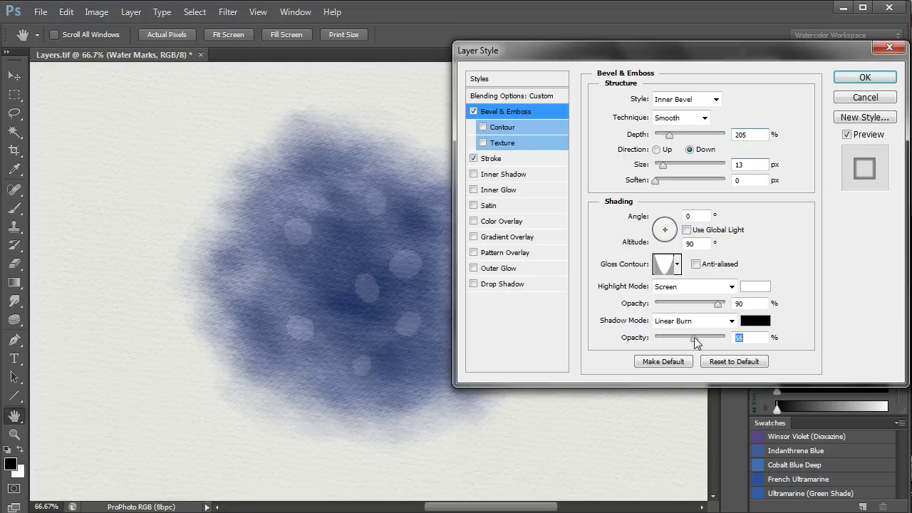
pyautogui.click(865, 82)
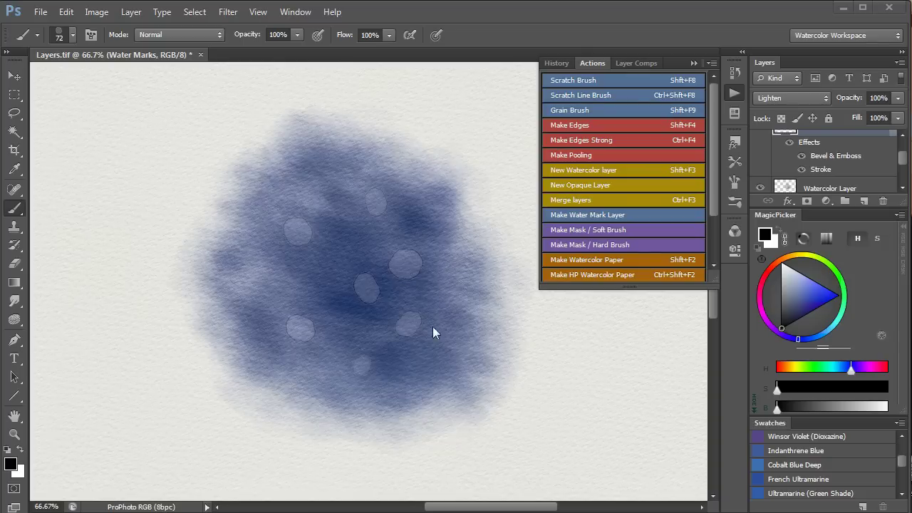
# Set the Water Marks layer's Stroke opacity to 4% and apply the effect.
pyautogui.doubleClick(822, 171)
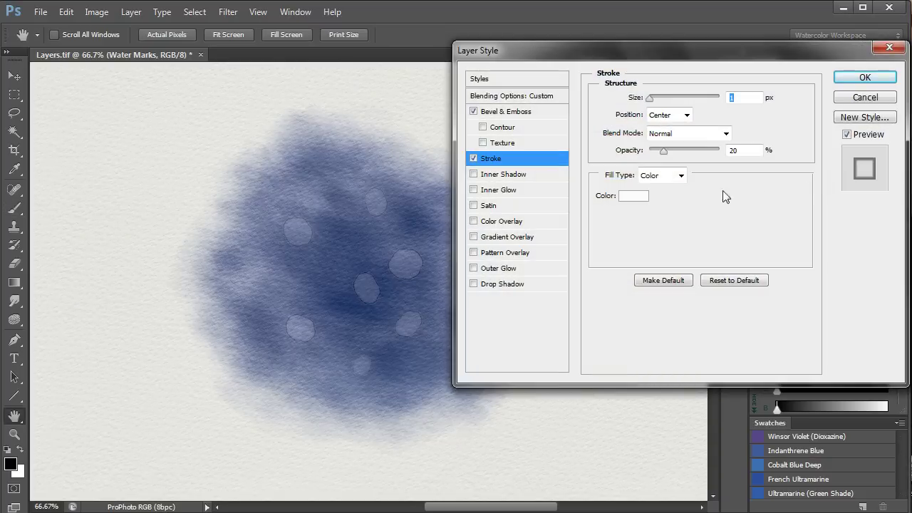
pyautogui.moveTo(664, 155)
pyautogui.mouseDown()
pyautogui.moveTo(712, 153)
pyautogui.moveTo(643, 164)
pyautogui.moveTo(666, 164)
pyautogui.moveTo(653, 165)
pyautogui.mouseUp()
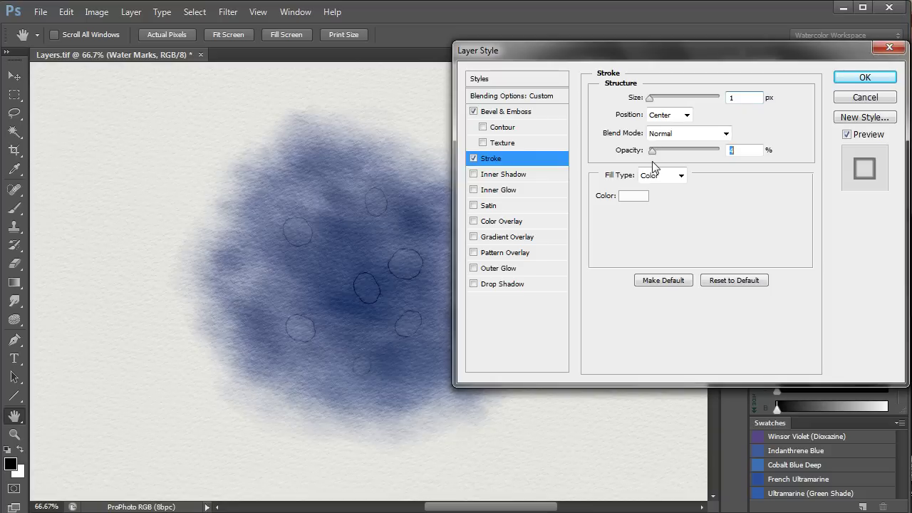
pyautogui.click(865, 78)
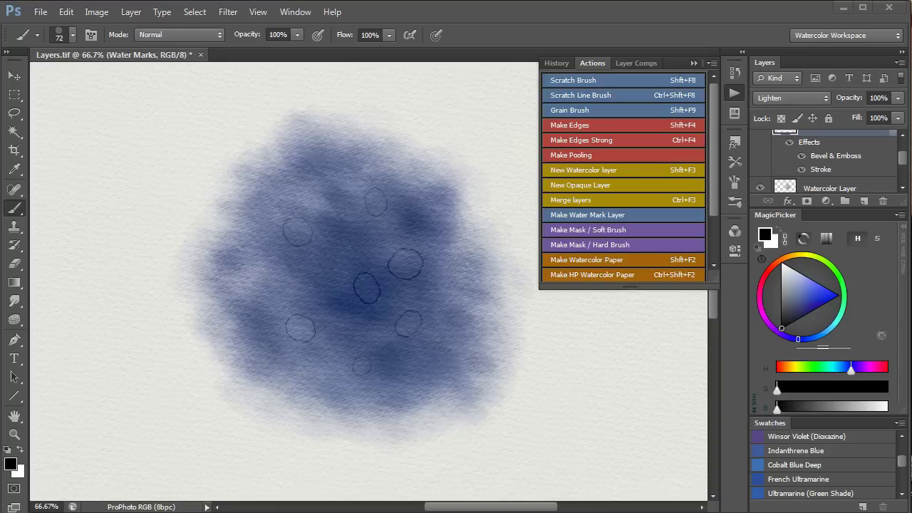
# Erase part of the lower-left water mark on the blue patch with the Eraser at size 30.
pyautogui.click(15, 264)
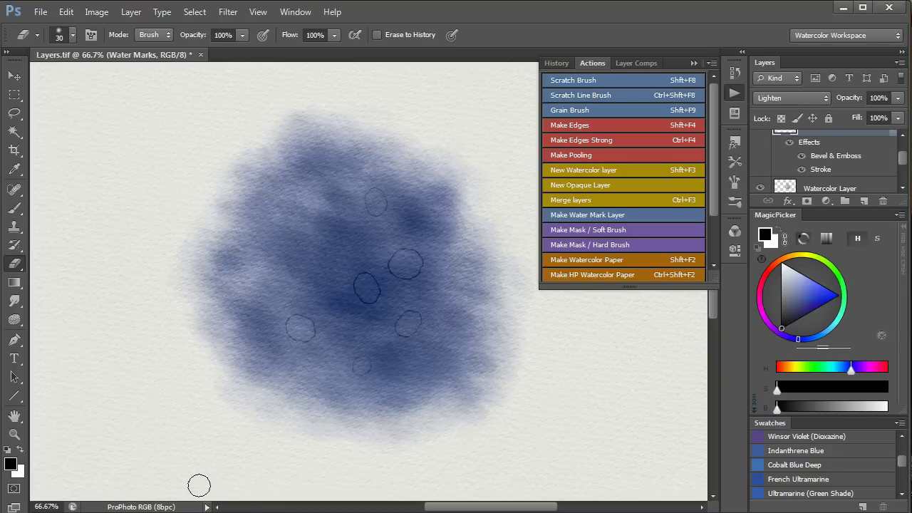
pyautogui.moveTo(278, 314)
pyautogui.mouseDown()
pyautogui.moveTo(285, 354)
pyautogui.moveTo(294, 334)
pyautogui.mouseUp()
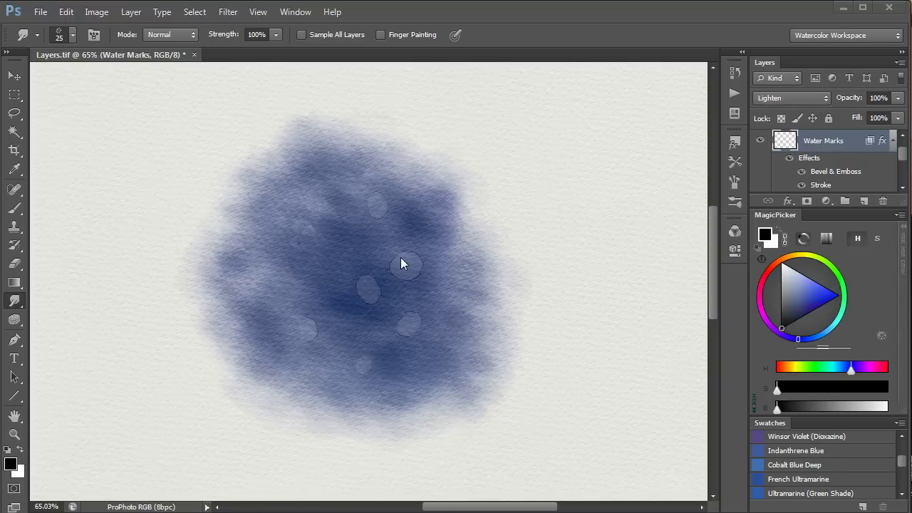
# Smudge the central water marks on the blue patch with the size 25 Smudge brush, reducing its strength to 93% partway through.
pyautogui.moveTo(397, 255)
pyautogui.mouseDown()
pyautogui.moveTo(414, 247)
pyautogui.moveTo(389, 249)
pyautogui.moveTo(403, 245)
pyautogui.moveTo(414, 275)
pyautogui.moveTo(421, 264)
pyautogui.mouseUp()
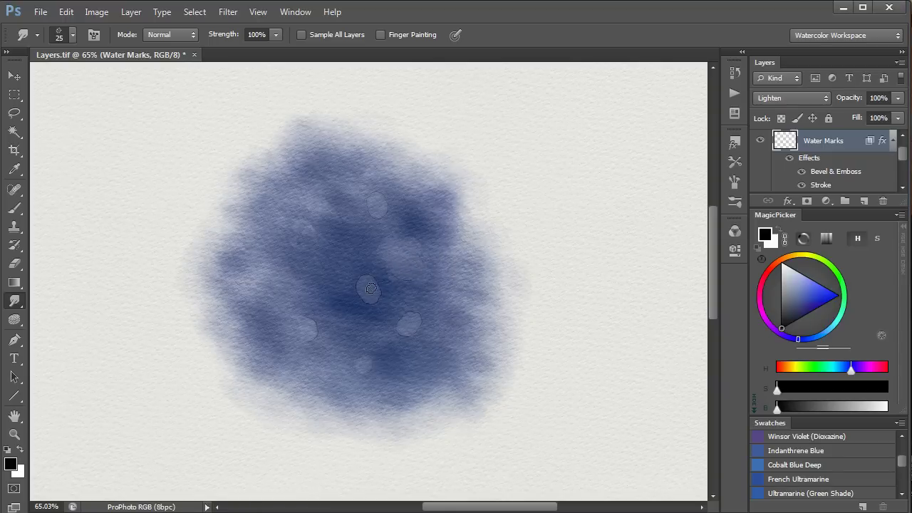
pyautogui.moveTo(371, 289)
pyautogui.mouseDown()
pyautogui.moveTo(361, 269)
pyautogui.moveTo(365, 297)
pyautogui.moveTo(342, 277)
pyautogui.moveTo(357, 262)
pyautogui.mouseUp()
pyautogui.moveTo(217, 34); pyautogui.dragTo(240, 34)
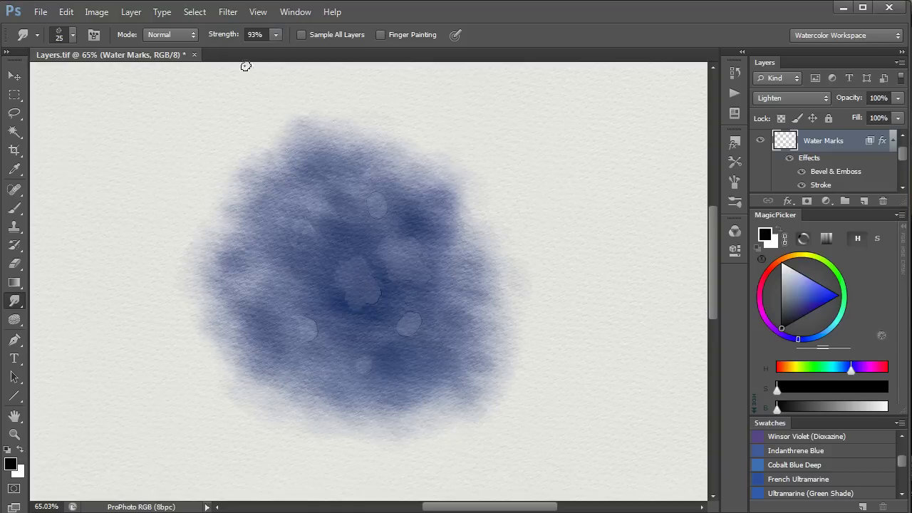
pyautogui.moveTo(384, 310)
pyautogui.mouseDown()
pyautogui.moveTo(411, 332)
pyautogui.moveTo(413, 297)
pyautogui.moveTo(399, 324)
pyautogui.moveTo(389, 305)
pyautogui.moveTo(402, 272)
pyautogui.mouseUp()
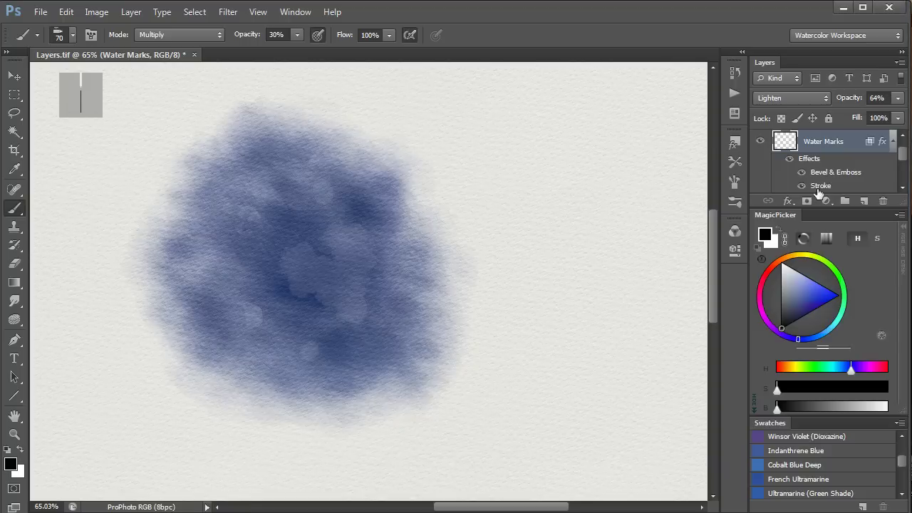
# Set the Water Marks layer's Stroke opacity to 38% and apply the effect.
pyautogui.doubleClick(823, 186)
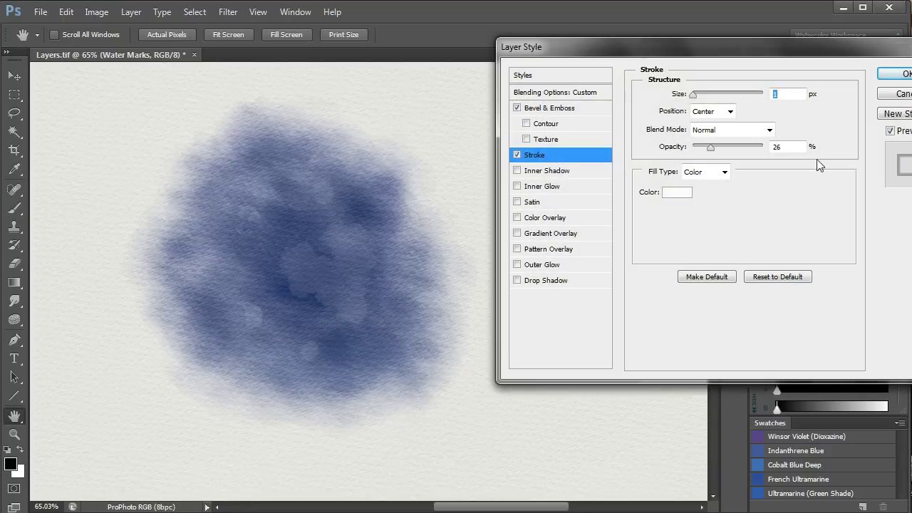
pyautogui.moveTo(750, 54); pyautogui.dragTo(739, 57)
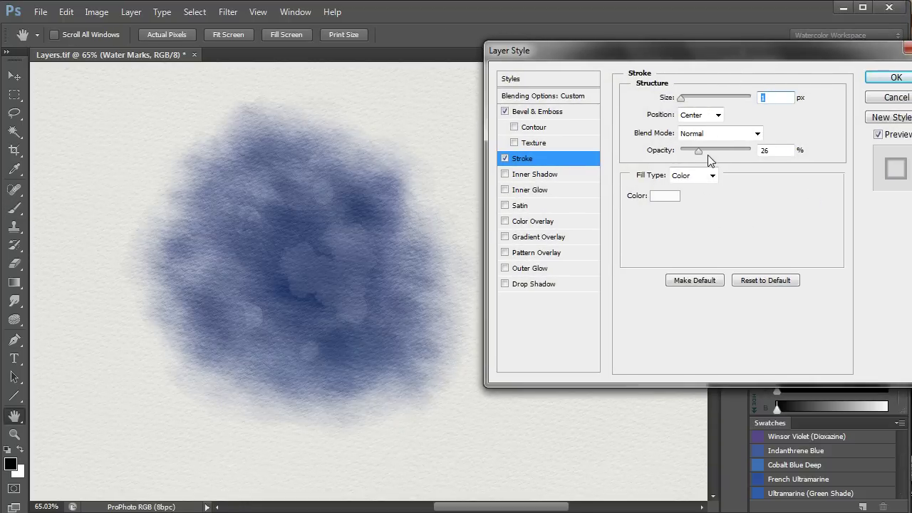
pyautogui.moveTo(700, 153)
pyautogui.mouseDown()
pyautogui.moveTo(716, 154)
pyautogui.moveTo(707, 155)
pyautogui.mouseUp()
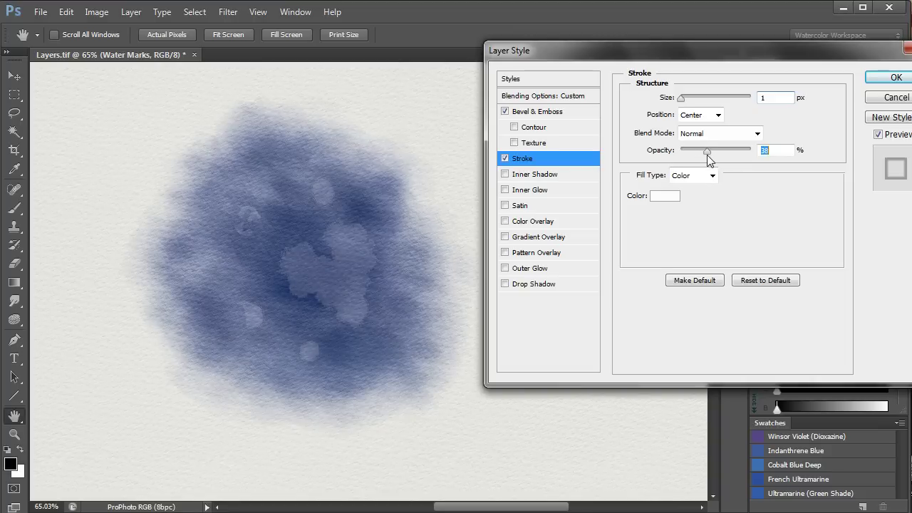
pyautogui.click(896, 78)
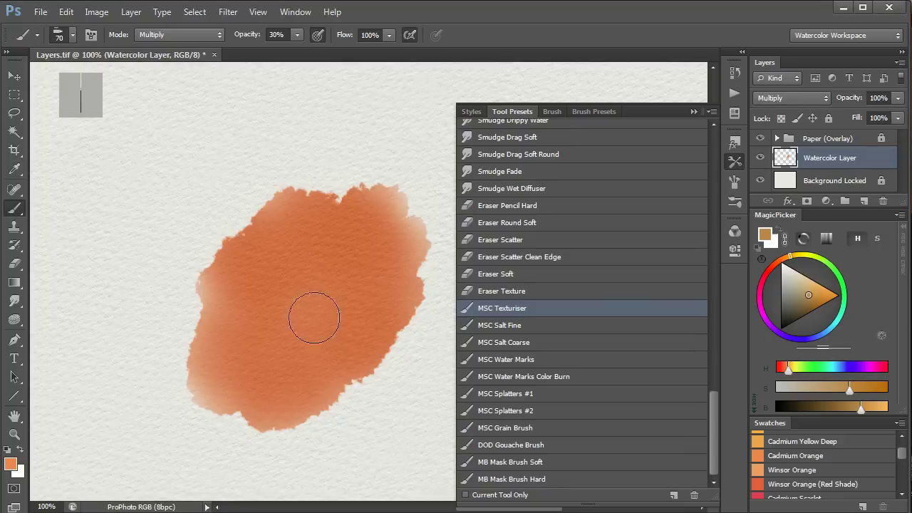
# Paint paper texture across the orange patch with the MSC Texturiser brush at size 70 and 30% opacity.
pyautogui.moveTo(309, 316)
pyautogui.mouseDown()
pyautogui.moveTo(290, 300)
pyautogui.moveTo(313, 292)
pyautogui.moveTo(314, 349)
pyautogui.moveTo(365, 252)
pyautogui.moveTo(316, 259)
pyautogui.moveTo(275, 286)
pyautogui.moveTo(258, 340)
pyautogui.moveTo(275, 371)
pyautogui.moveTo(317, 355)
pyautogui.moveTo(353, 320)
pyautogui.moveTo(354, 294)
pyautogui.moveTo(305, 290)
pyautogui.moveTo(275, 303)
pyautogui.moveTo(250, 342)
pyautogui.moveTo(259, 369)
pyautogui.moveTo(324, 348)
pyautogui.moveTo(366, 303)
pyautogui.moveTo(388, 238)
pyautogui.moveTo(340, 247)
pyautogui.moveTo(304, 305)
pyautogui.moveTo(325, 287)
pyautogui.moveTo(307, 246)
pyautogui.moveTo(246, 310)
pyautogui.moveTo(252, 358)
pyautogui.moveTo(285, 279)
pyautogui.moveTo(266, 352)
pyautogui.moveTo(311, 355)
pyautogui.moveTo(348, 321)
pyautogui.moveTo(379, 261)
pyautogui.moveTo(310, 230)
pyautogui.moveTo(249, 264)
pyautogui.moveTo(238, 362)
pyautogui.moveTo(292, 396)
pyautogui.mouseUp()
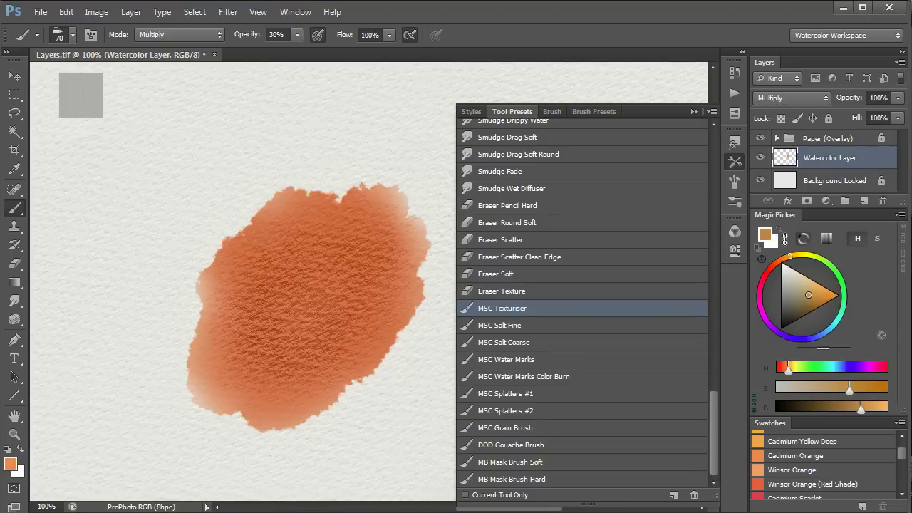
# Choose the MSC Salt Coarse brush and paint white salt specks over the orange patch on the Scratch layer at size 100.
pyautogui.click(503, 325)
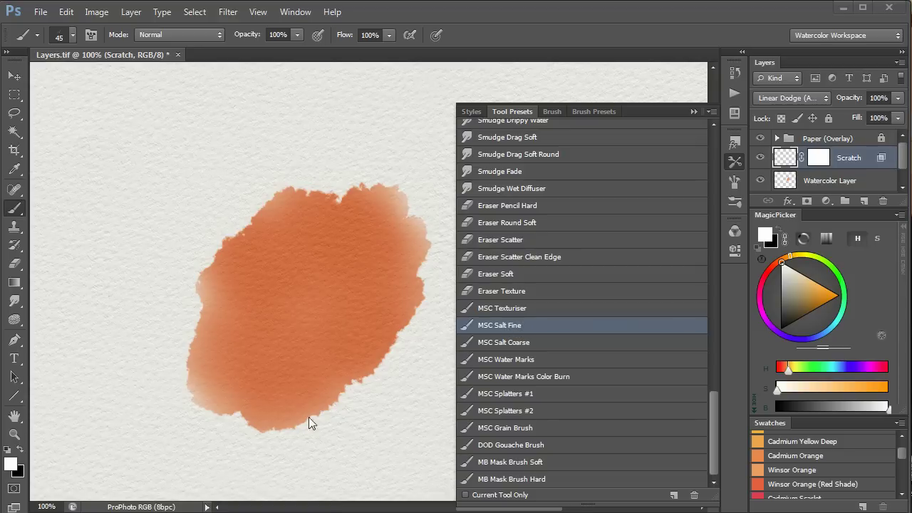
pyautogui.click(504, 342)
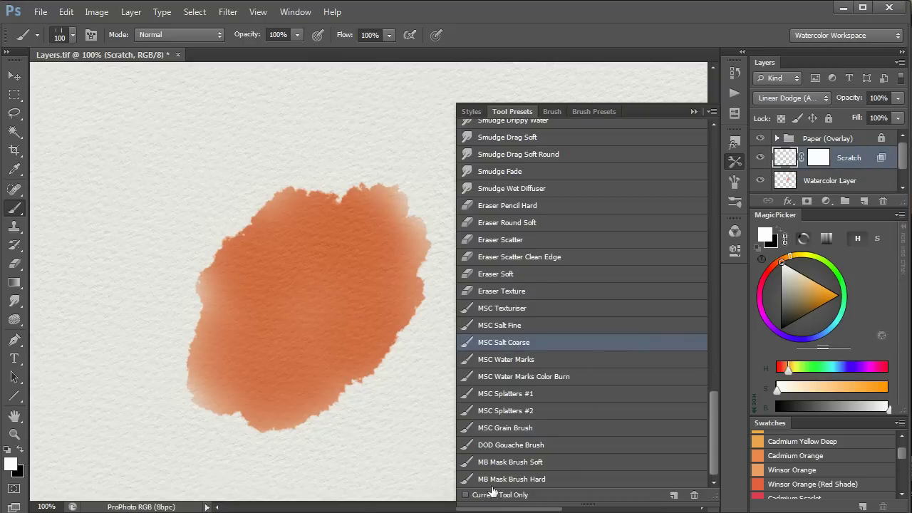
pyautogui.click(442, 438)
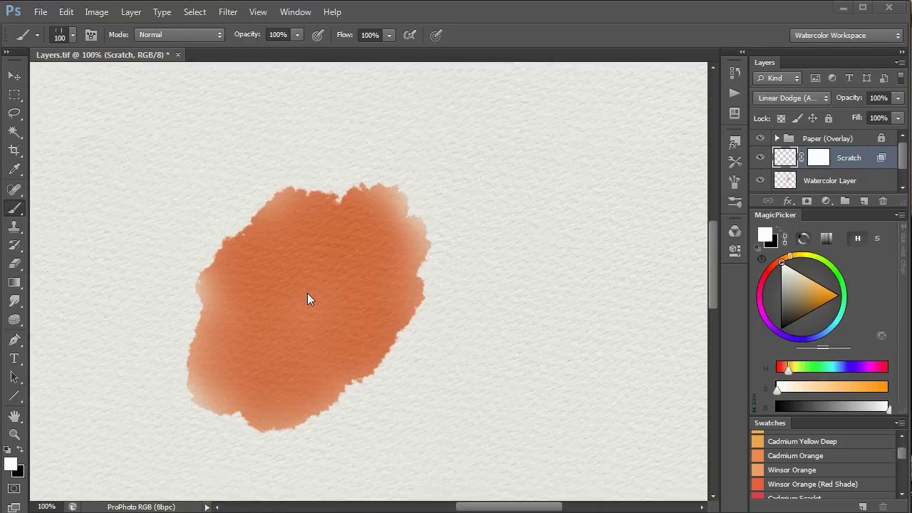
pyautogui.moveTo(332, 321)
pyautogui.mouseDown()
pyautogui.moveTo(348, 320)
pyautogui.moveTo(299, 361)
pyautogui.mouseUp()
pyautogui.moveTo(322, 288)
pyautogui.mouseDown()
pyautogui.moveTo(327, 238)
pyautogui.moveTo(342, 283)
pyautogui.moveTo(338, 267)
pyautogui.moveTo(341, 397)
pyautogui.mouseUp()
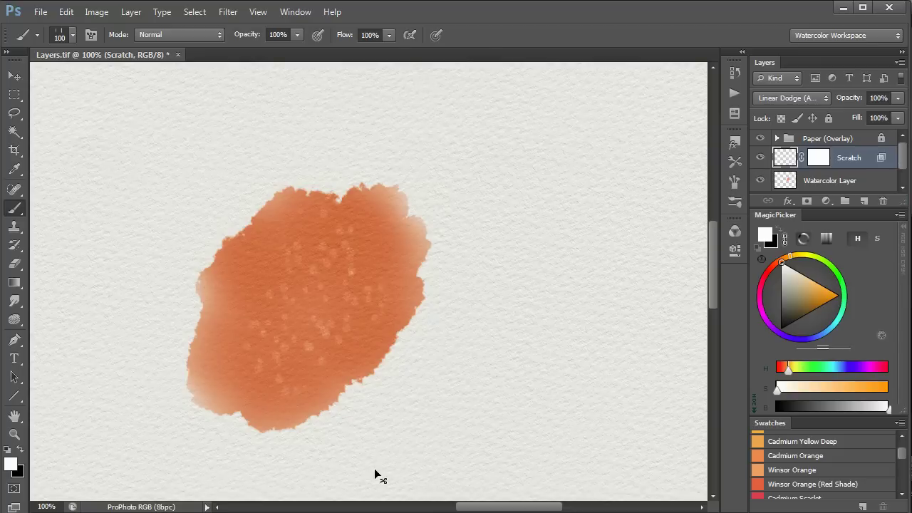
# Add a new Watercolor Layer and stamp two blue MSC Splatters #1 marks around the orange patch at size 500 and 50% opacity.
pyautogui.hotkey('ctrl', '-')
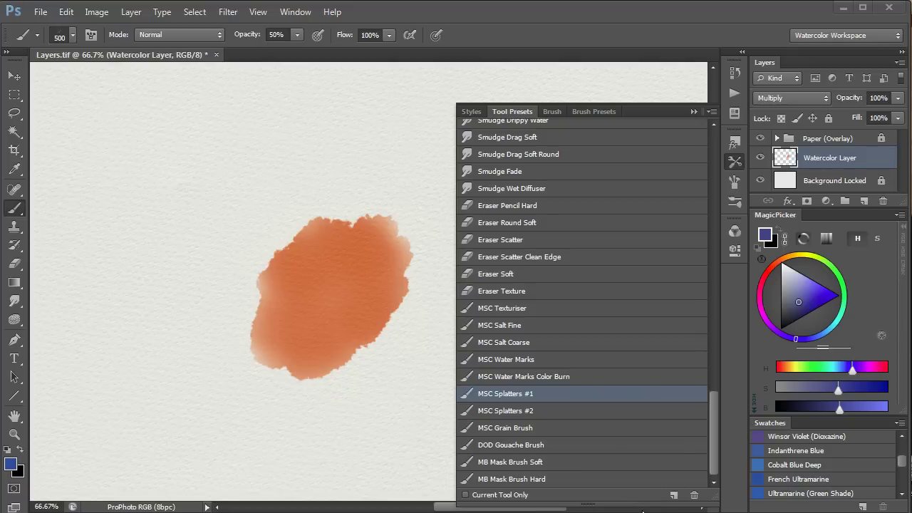
pyautogui.hotkey('ctrl', 'j')
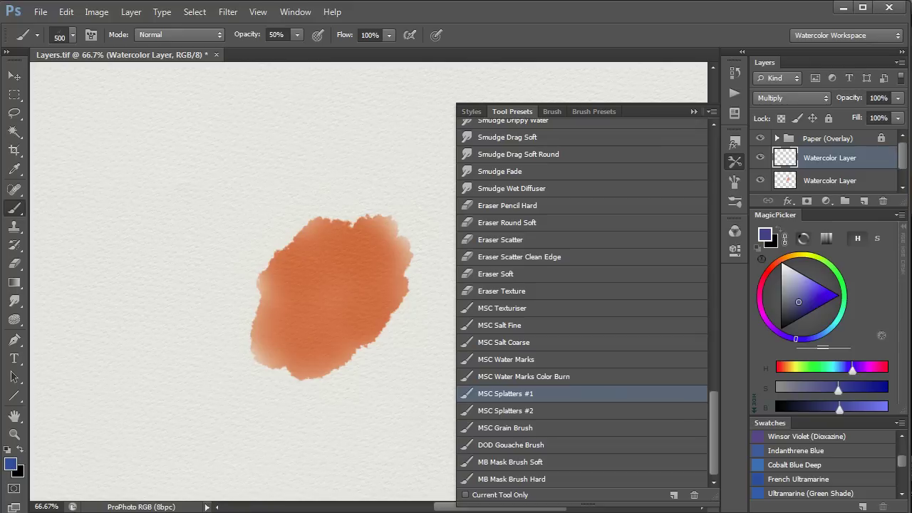
pyautogui.click(694, 113)
pyautogui.click(387, 269)
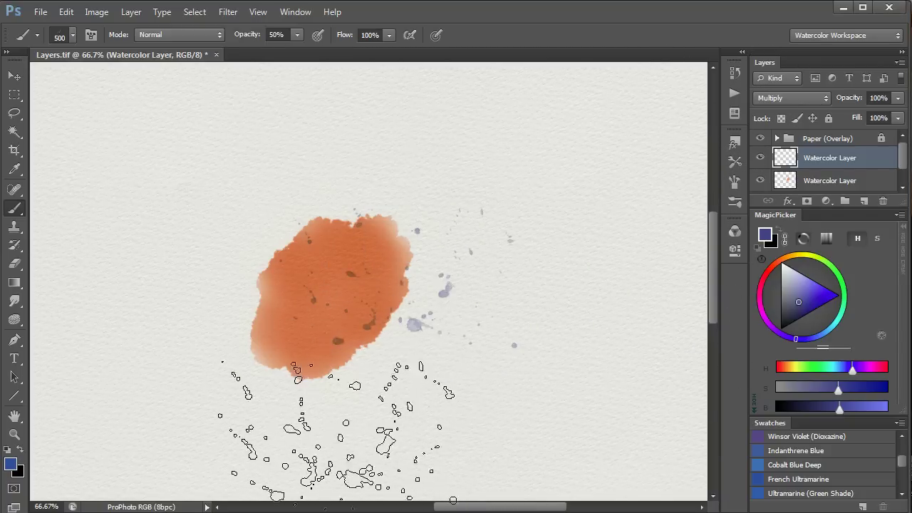
pyautogui.click(213, 198)
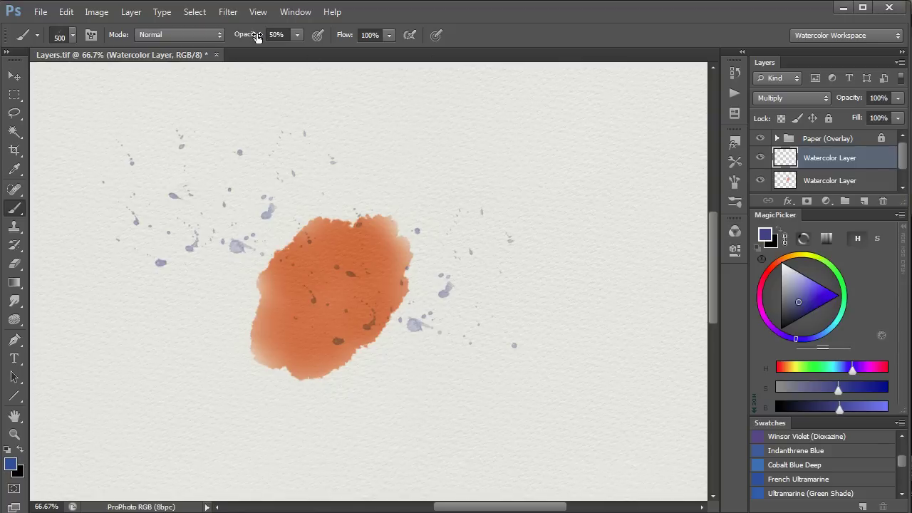
# Stamp a splatter above and right of the orange patch at 100% opacity and another at its lower left at 50%.
pyautogui.moveTo(256, 37); pyautogui.dragTo(299, 39)
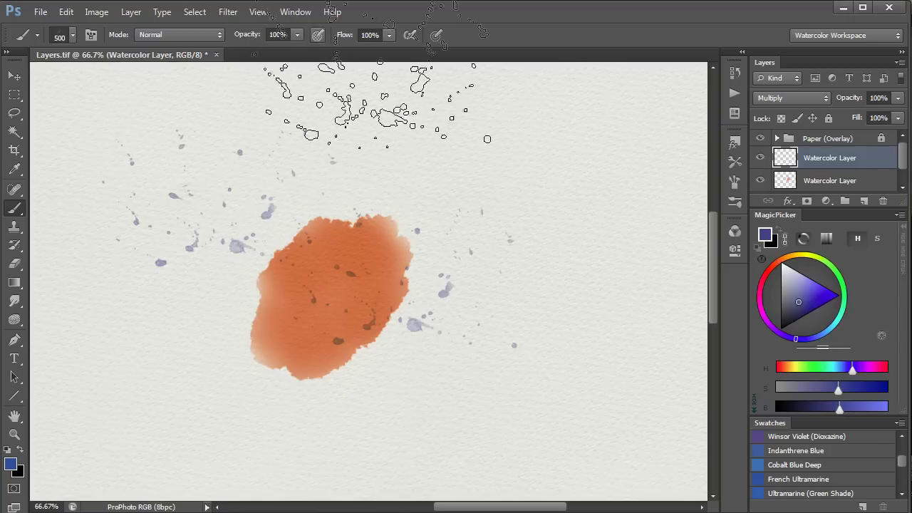
pyautogui.click(507, 176)
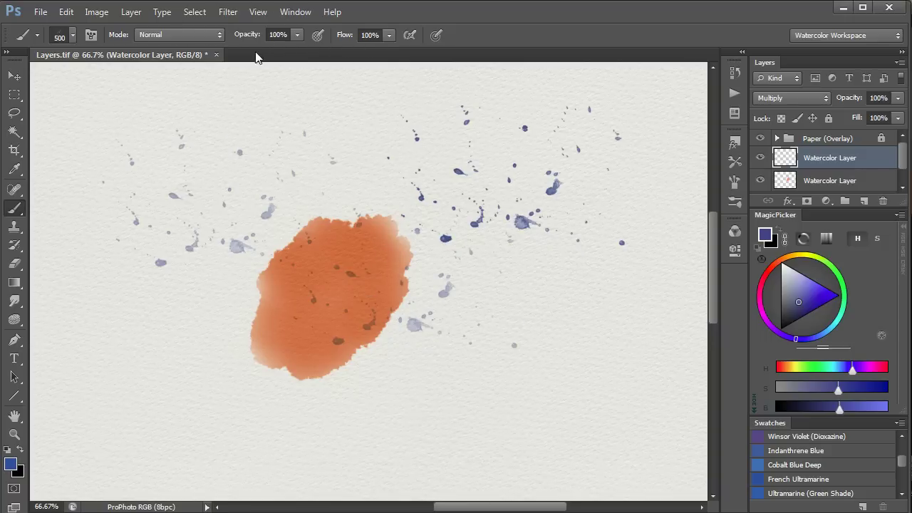
pyautogui.moveTo(250, 40); pyautogui.dragTo(217, 38)
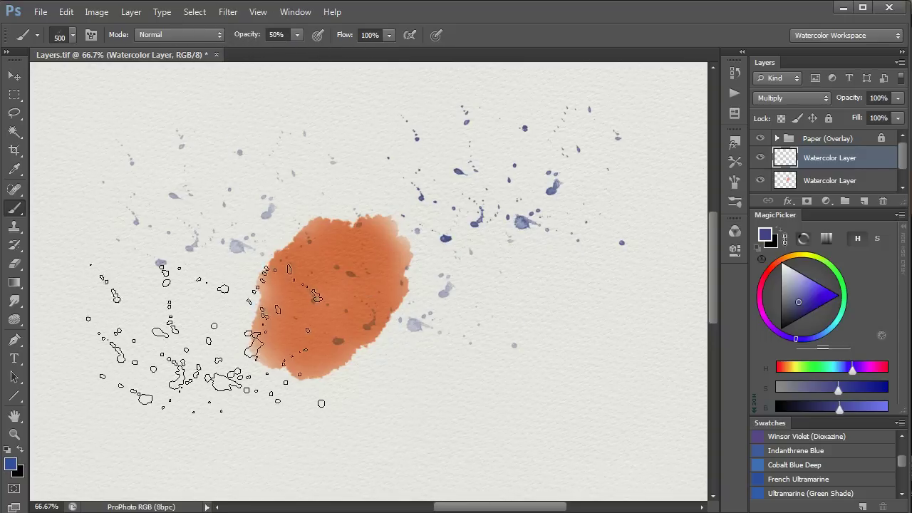
pyautogui.click(209, 370)
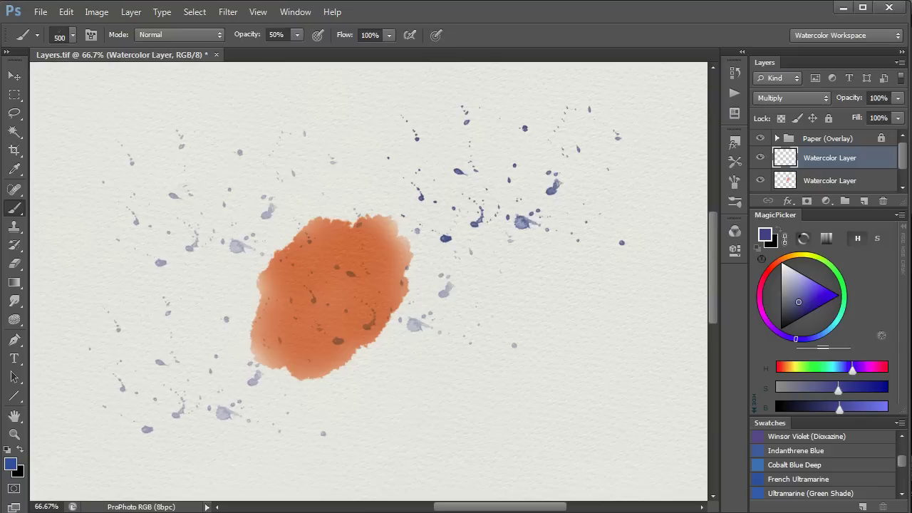
# Erase the larger splatter drops around the orange patch with the Eraser at size 60.
pyautogui.press('e')
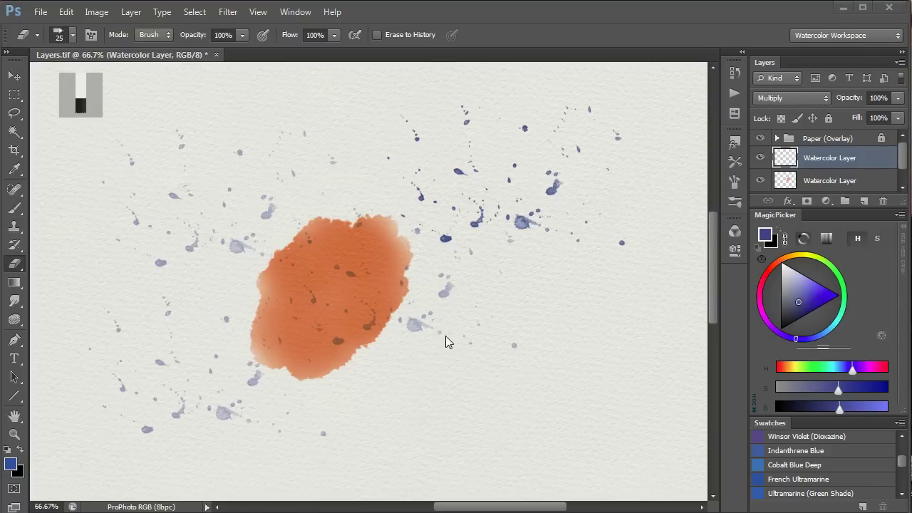
pyautogui.press(']')
pyautogui.press(']')
pyautogui.press(']')
pyautogui.press(']')
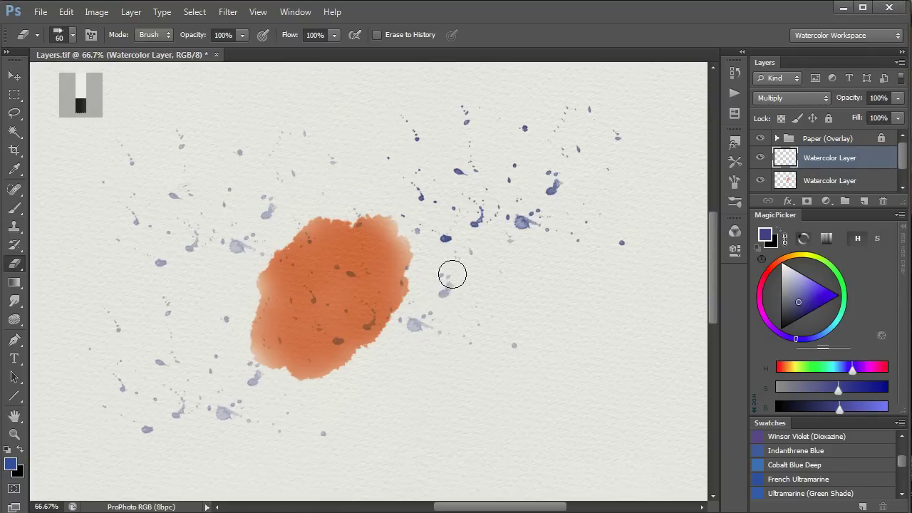
pyautogui.moveTo(452, 274)
pyautogui.mouseDown()
pyautogui.moveTo(444, 239)
pyautogui.moveTo(443, 248)
pyautogui.moveTo(477, 207)
pyautogui.moveTo(498, 225)
pyautogui.moveTo(528, 219)
pyautogui.moveTo(549, 227)
pyautogui.moveTo(551, 185)
pyautogui.moveTo(451, 233)
pyautogui.moveTo(414, 192)
pyautogui.moveTo(395, 261)
pyautogui.moveTo(355, 252)
pyautogui.moveTo(377, 317)
pyautogui.moveTo(287, 268)
pyautogui.moveTo(250, 227)
pyautogui.moveTo(247, 248)
pyautogui.moveTo(259, 199)
pyautogui.moveTo(239, 251)
pyautogui.moveTo(250, 262)
pyautogui.moveTo(388, 295)
pyautogui.moveTo(434, 317)
pyautogui.mouseUp()
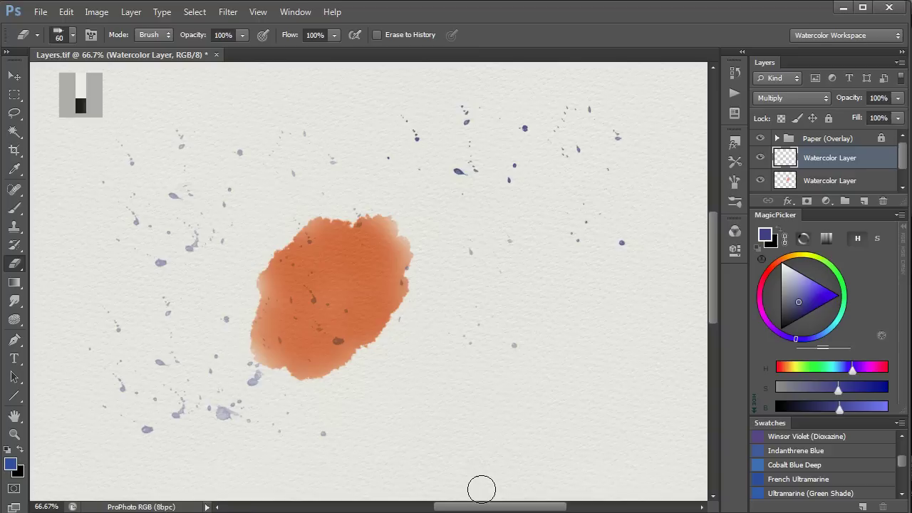
# Mask out the right side and upper edge of the orange patch with the MB Mask Brush Hard at size 60, painting black.
pyautogui.click(735, 163)
pyautogui.click(505, 393)
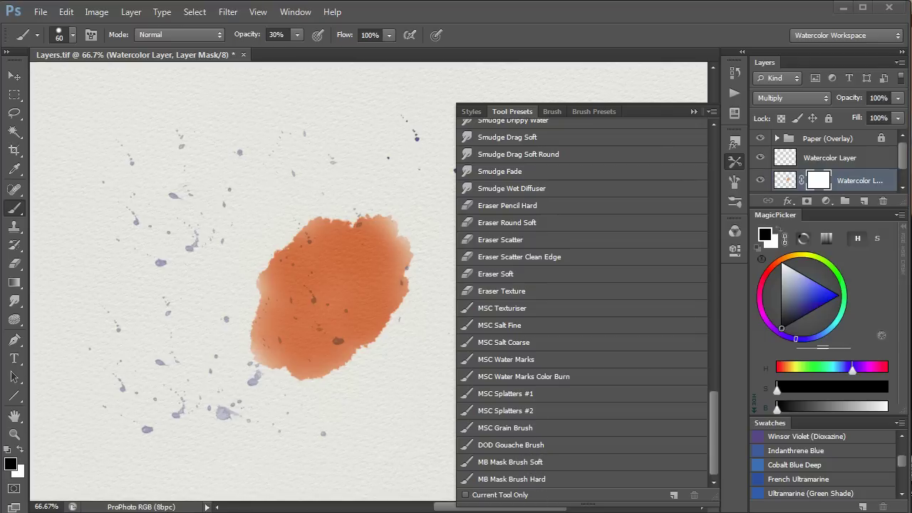
pyautogui.click(528, 480)
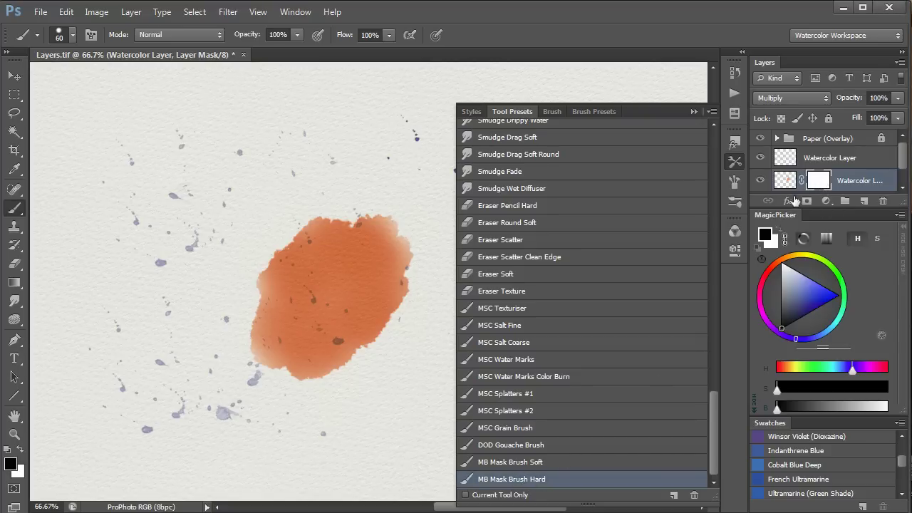
pyautogui.moveTo(387, 312)
pyautogui.mouseDown()
pyautogui.moveTo(409, 281)
pyautogui.moveTo(401, 263)
pyautogui.moveTo(406, 224)
pyautogui.moveTo(389, 327)
pyautogui.moveTo(386, 220)
pyautogui.moveTo(369, 326)
pyautogui.mouseUp()
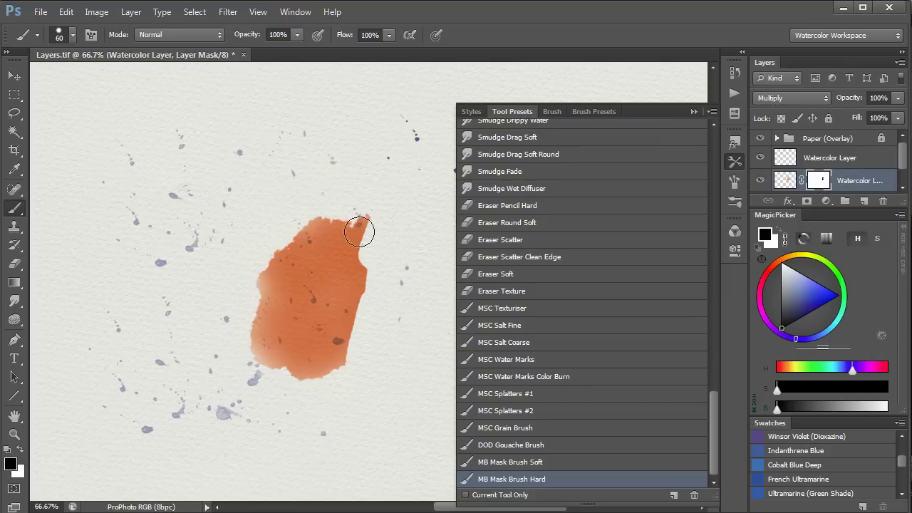
pyautogui.moveTo(367, 224)
pyautogui.mouseDown()
pyautogui.moveTo(320, 211)
pyautogui.moveTo(328, 241)
pyautogui.mouseUp()
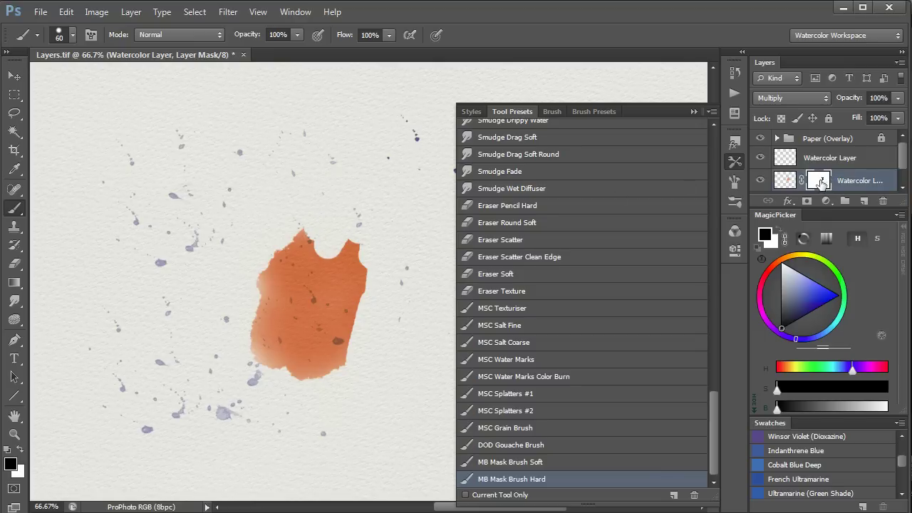
# Disable and re-enable the orange patch's layer mask, and paint white on the mask to restore the hidden areas.
pyautogui.keyDown('shift'); pyautogui.click(821, 182); pyautogui.keyUp('shift')
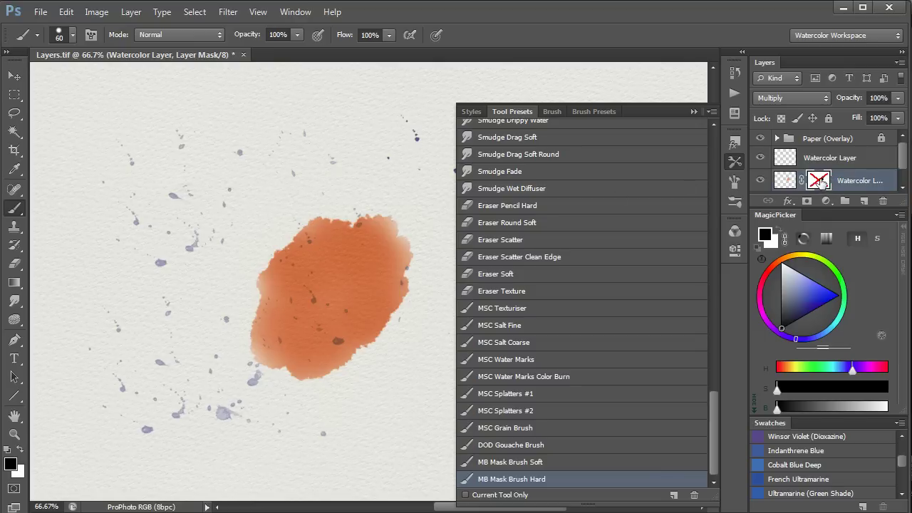
pyautogui.keyDown('shift'); pyautogui.click(821, 183); pyautogui.keyUp('shift')
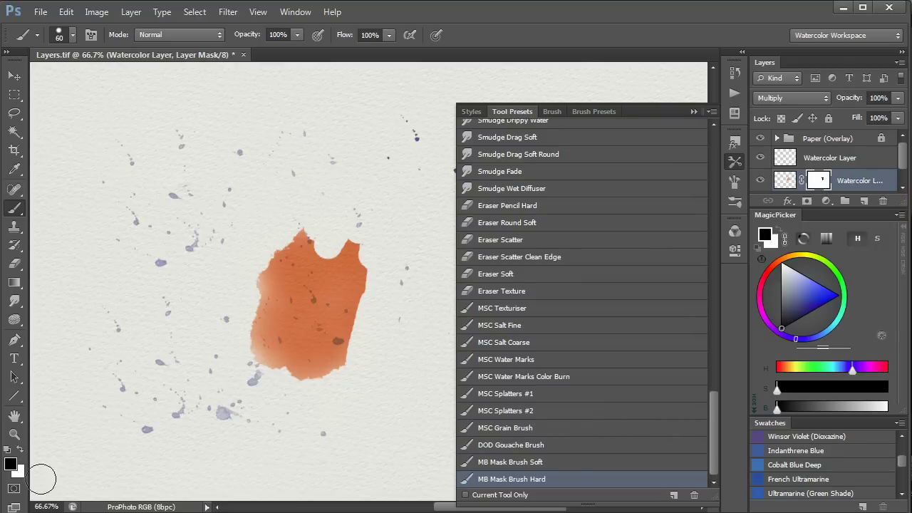
pyautogui.click(20, 449)
pyautogui.moveTo(366, 309)
pyautogui.mouseDown()
pyautogui.moveTo(367, 340)
pyautogui.moveTo(397, 310)
pyautogui.moveTo(386, 270)
pyautogui.moveTo(360, 241)
pyautogui.moveTo(339, 233)
pyautogui.moveTo(319, 270)
pyautogui.mouseUp()
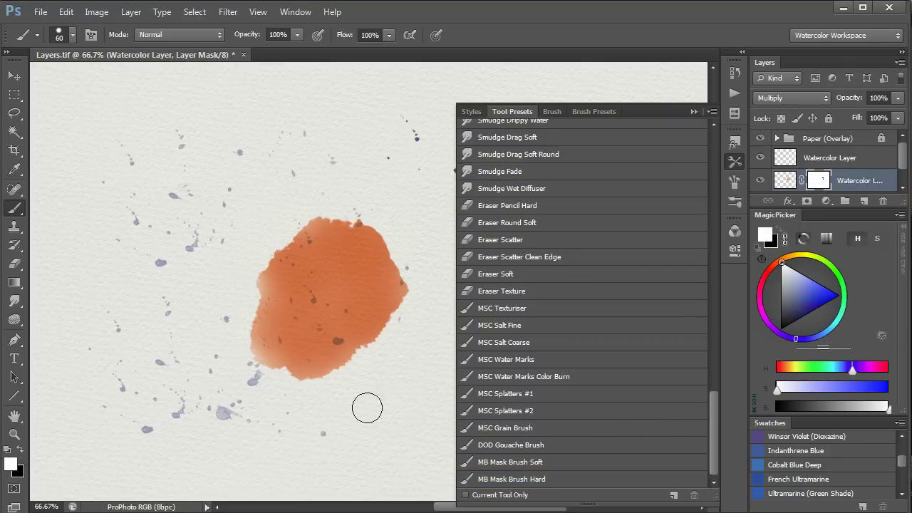